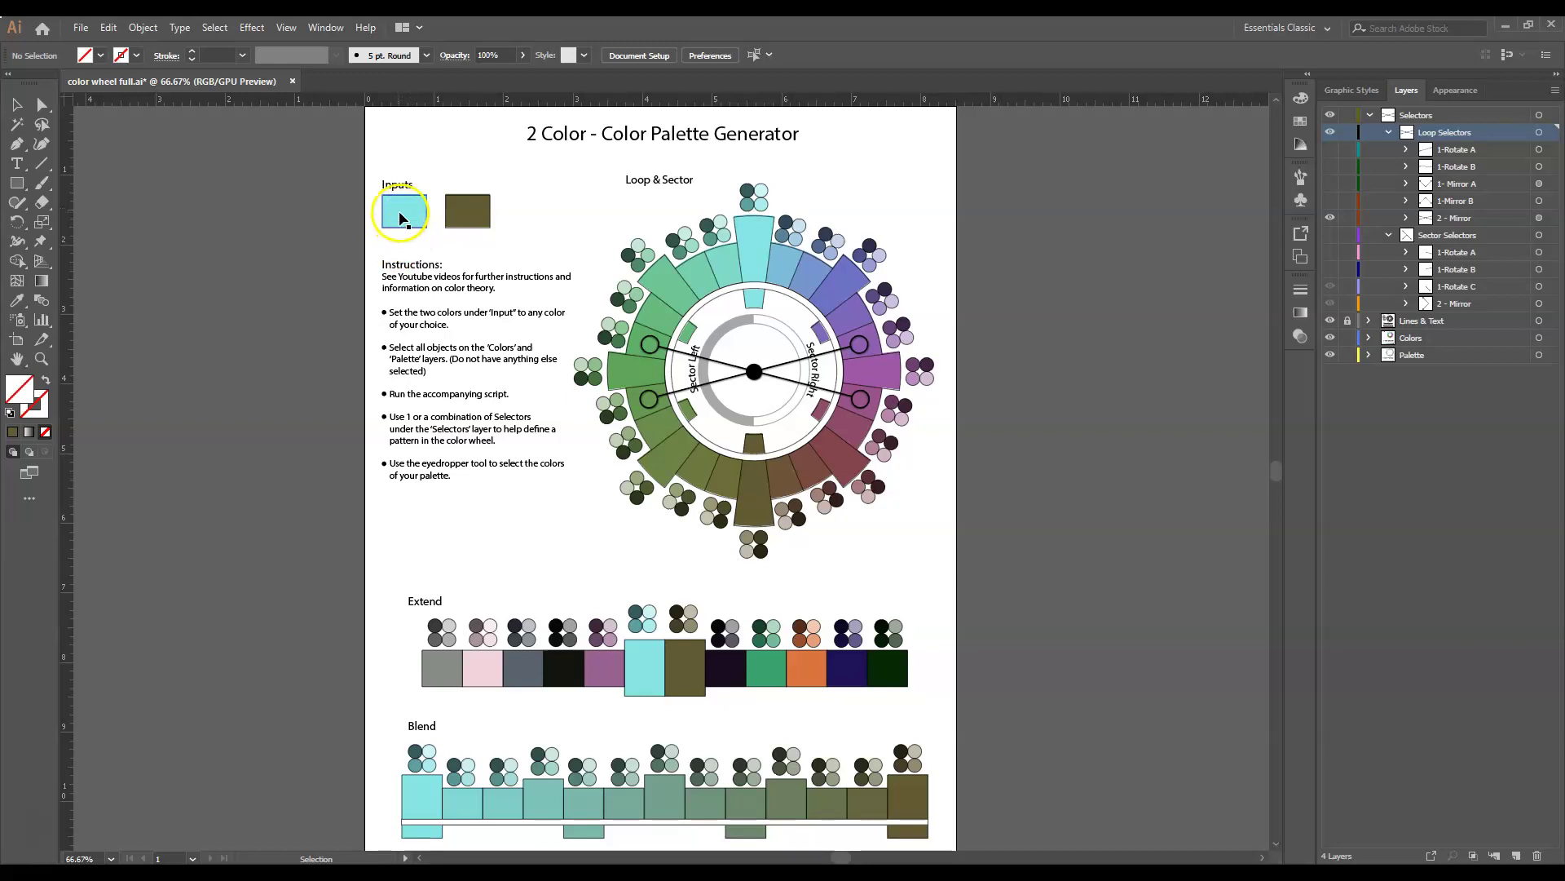
Recolour the first, cyan Inputs square to lavender blue-purple in the Color Picker.
click(407, 206)
double_click(28, 396)
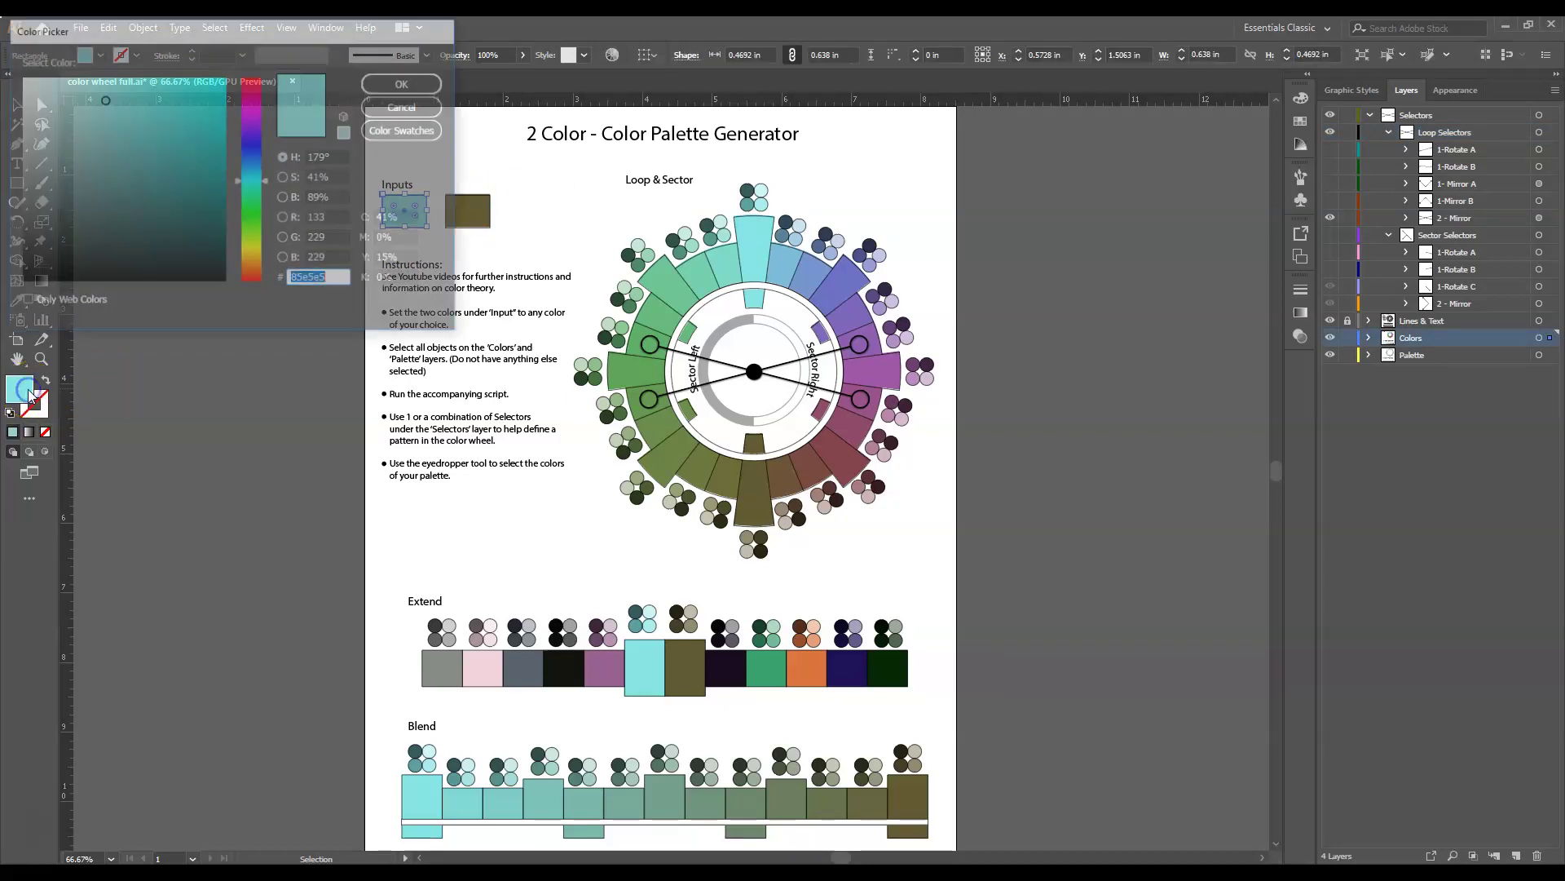
drag(255, 172, 250, 146)
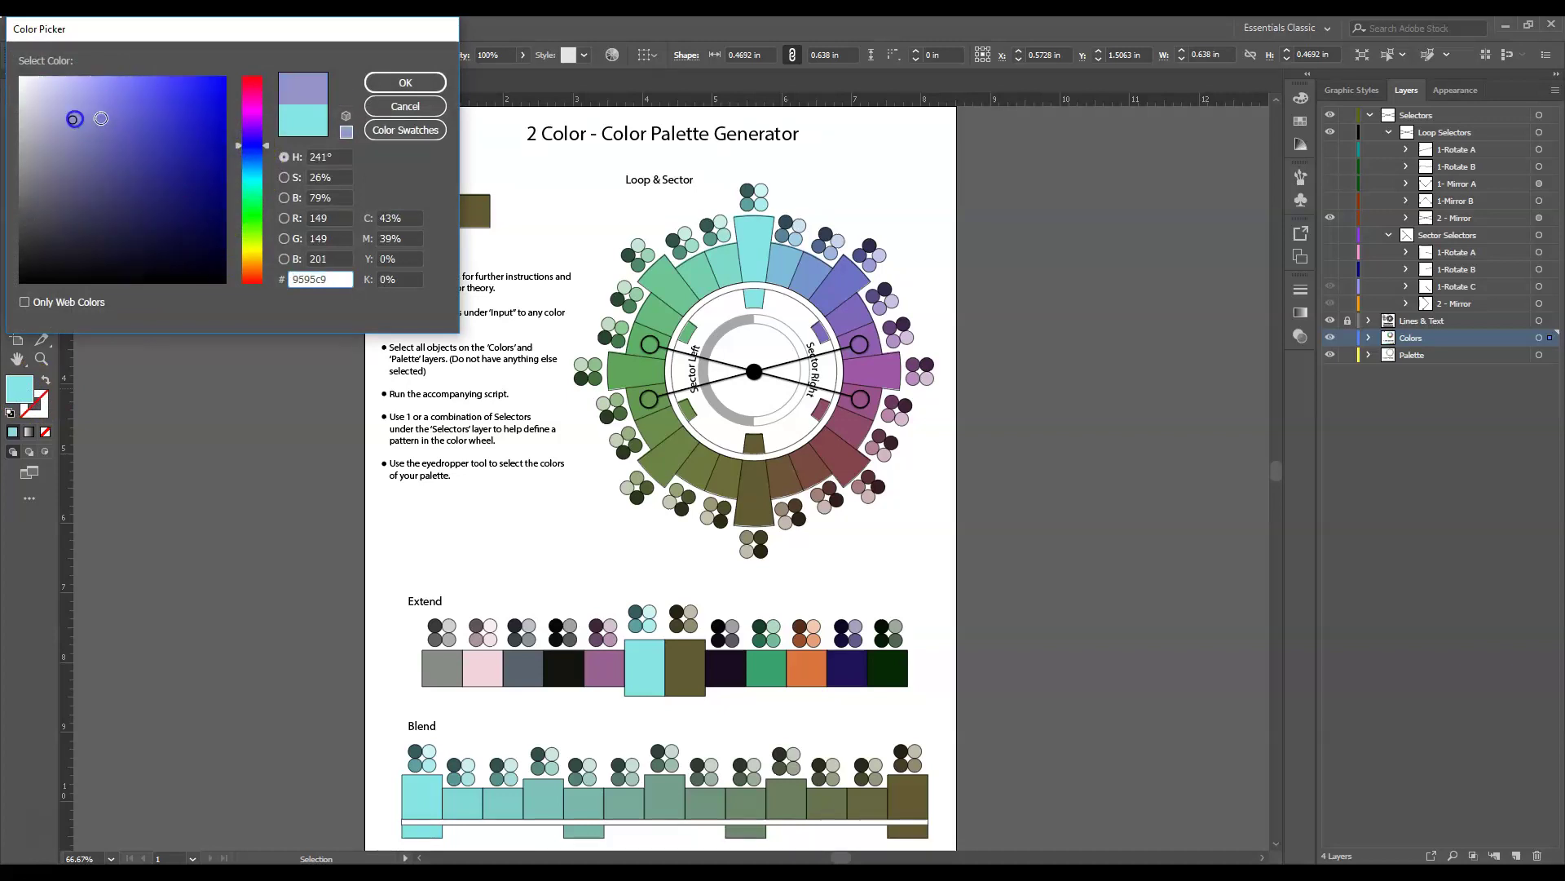
click(406, 82)
Recolour the second, olive Inputs square to saturated golden orange (c18b14), then deselect.
click(481, 228)
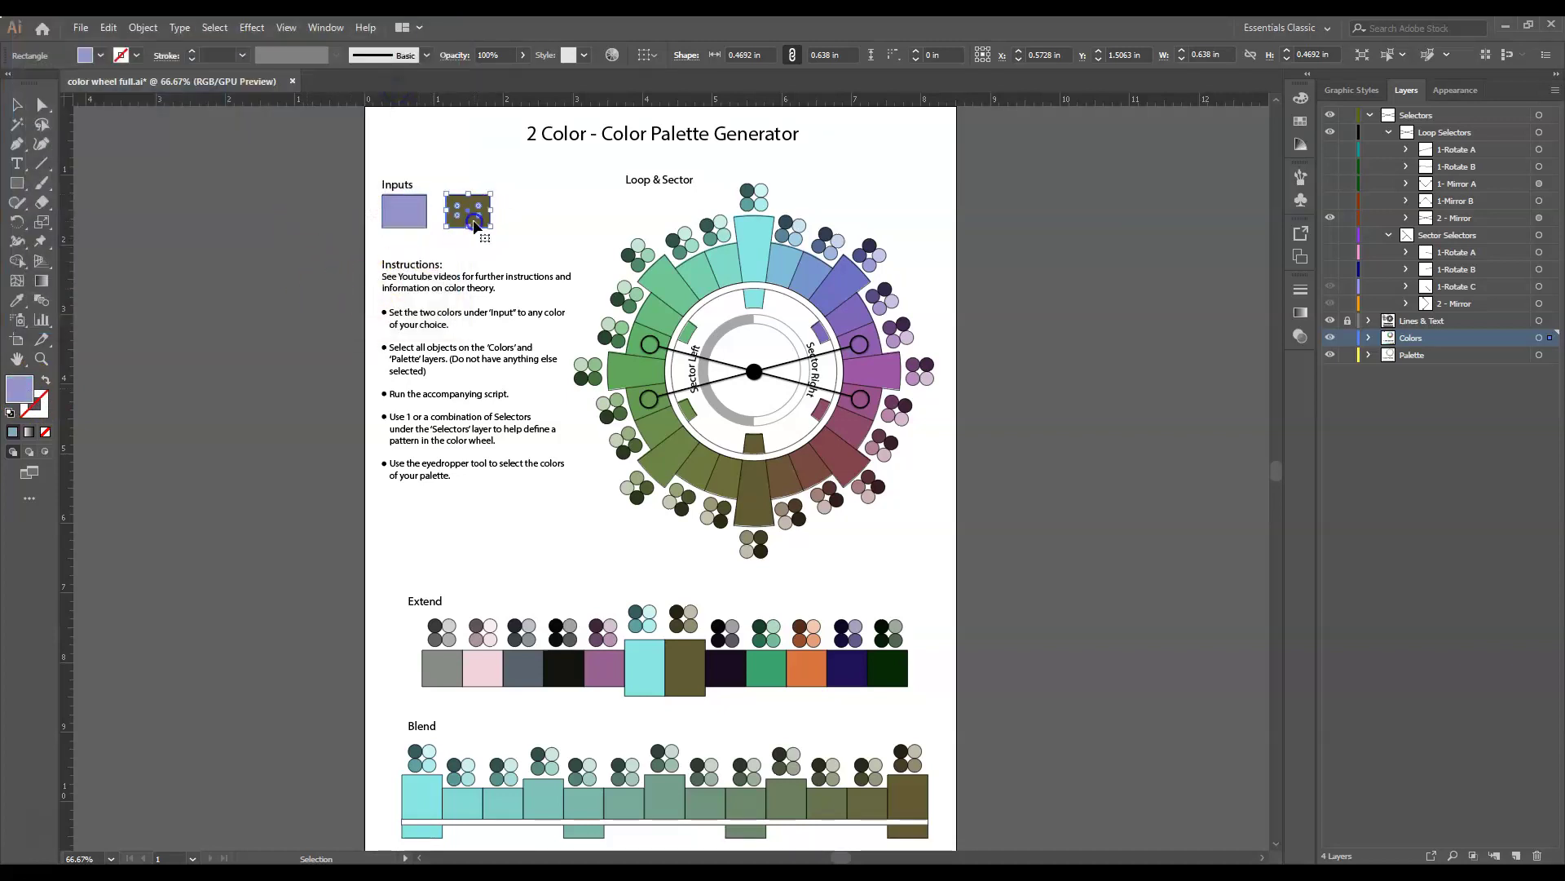
double_click(20, 389)
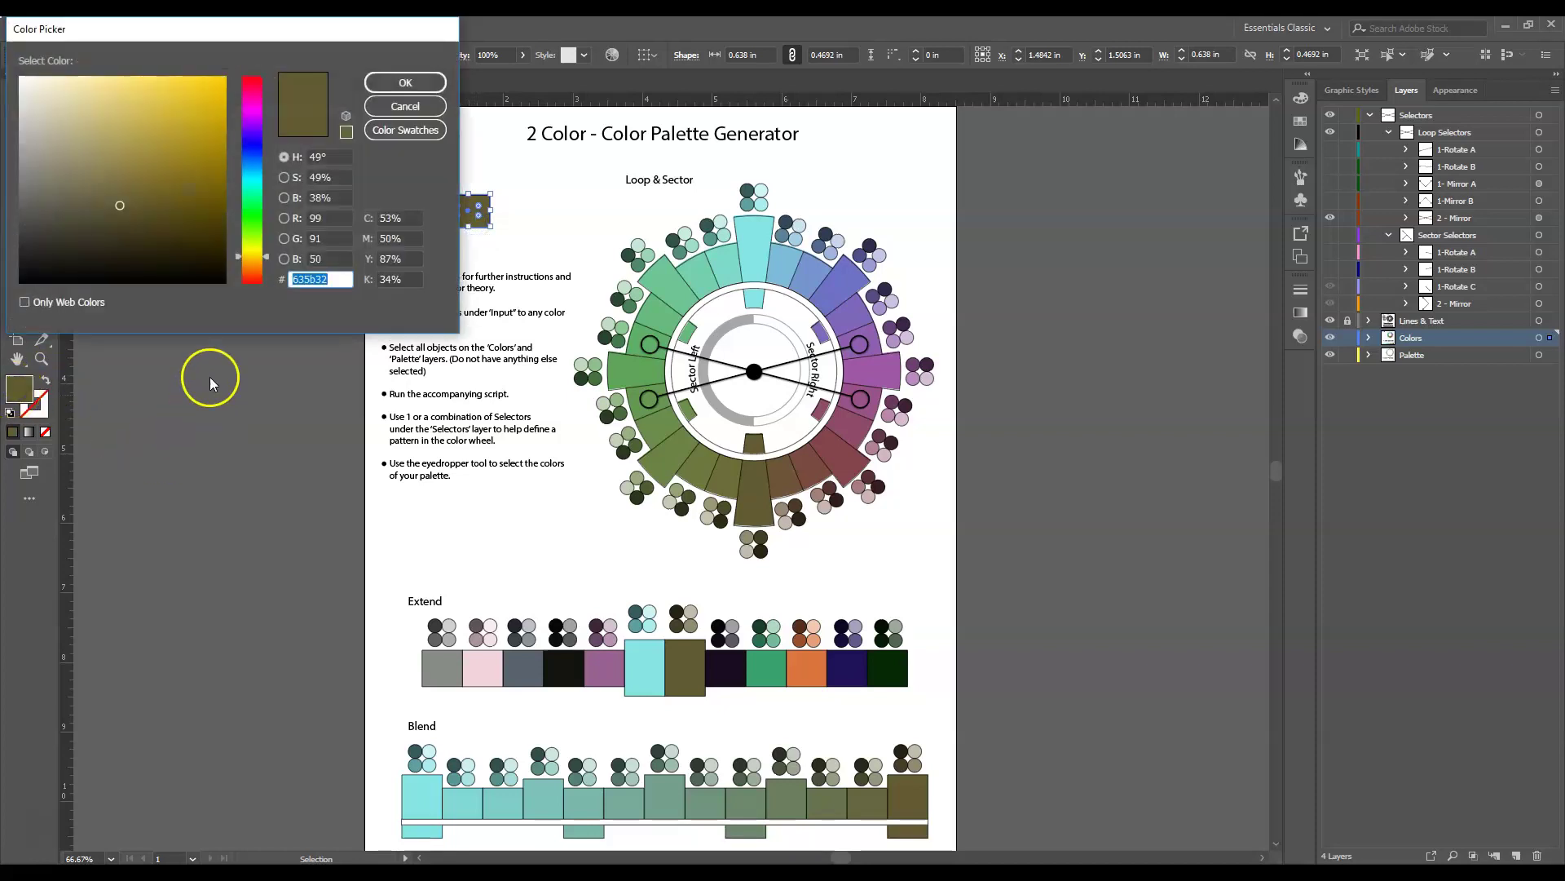
click(249, 259)
drag(176, 163, 208, 124)
click(416, 90)
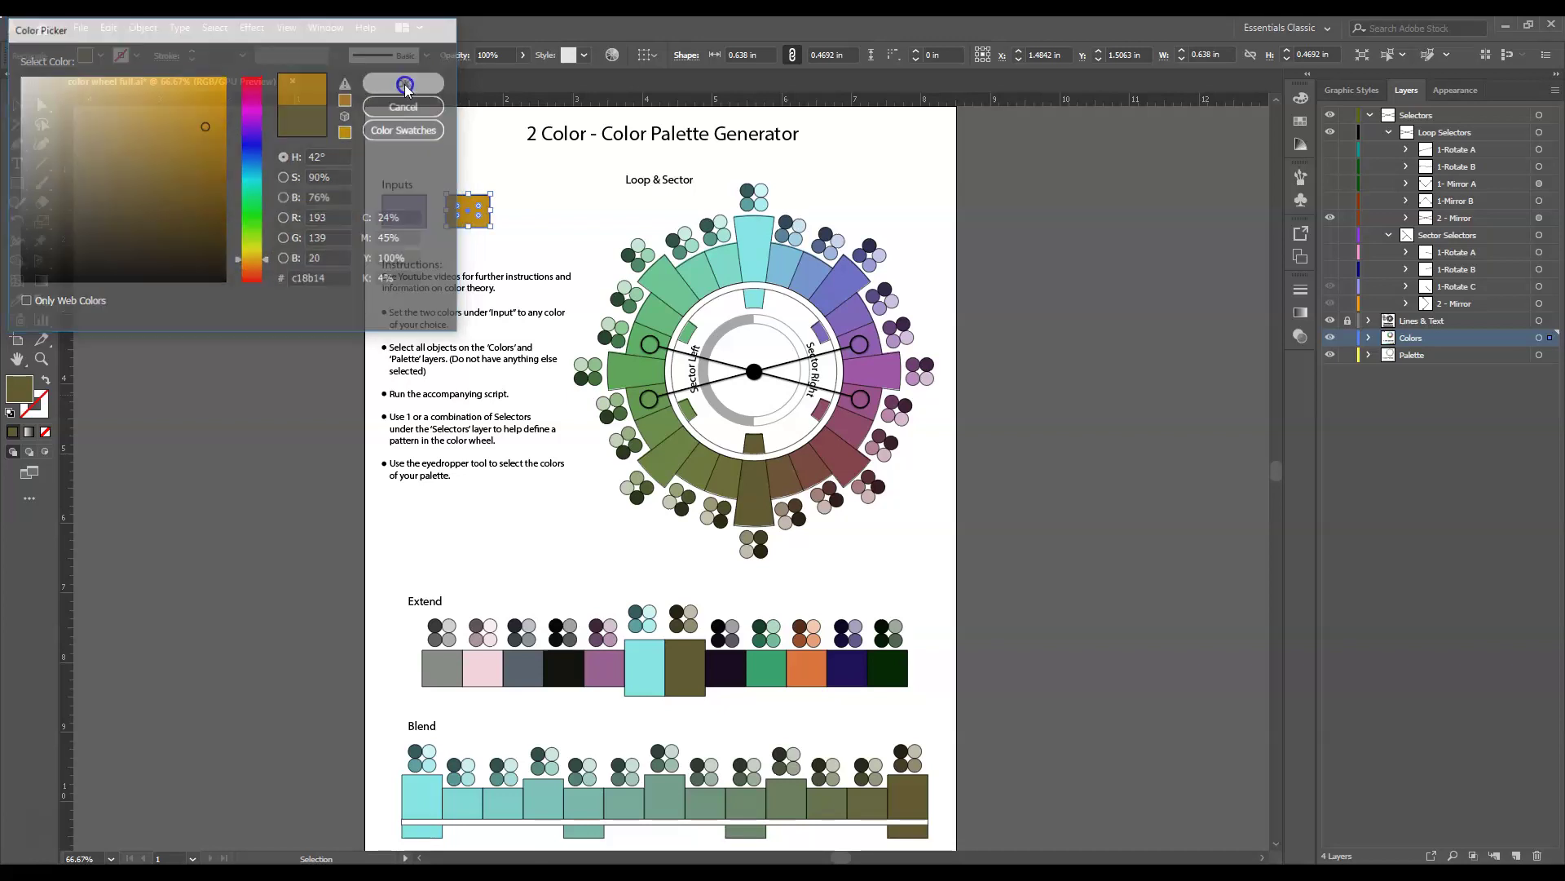
click(475, 231)
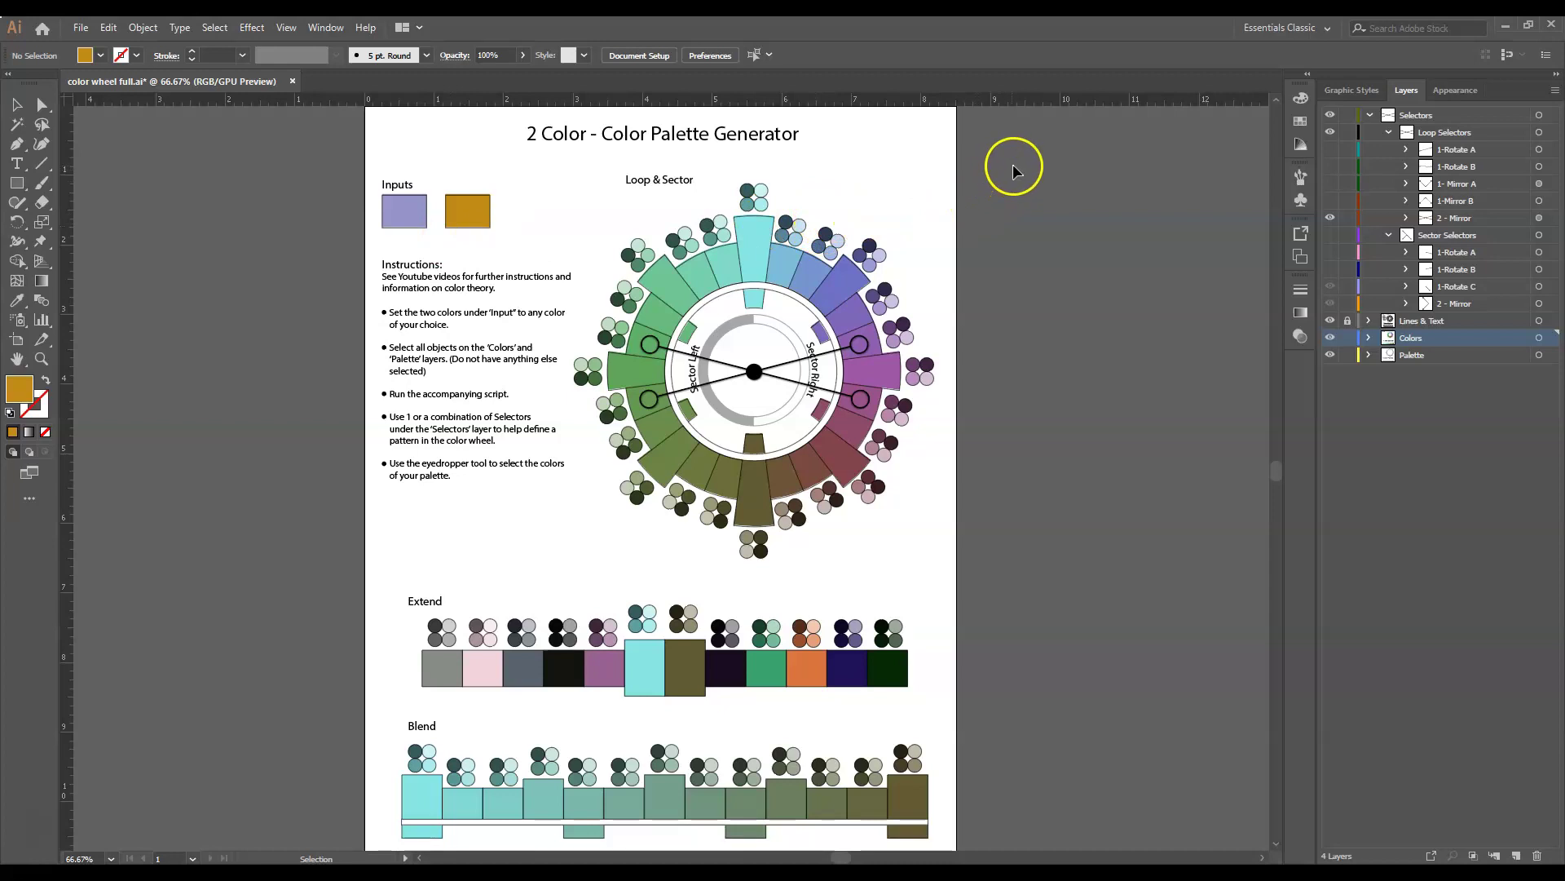
Marquee-select all the wheel and palette artwork and lock the Selectors layer.
drag(1010, 145, 329, 842)
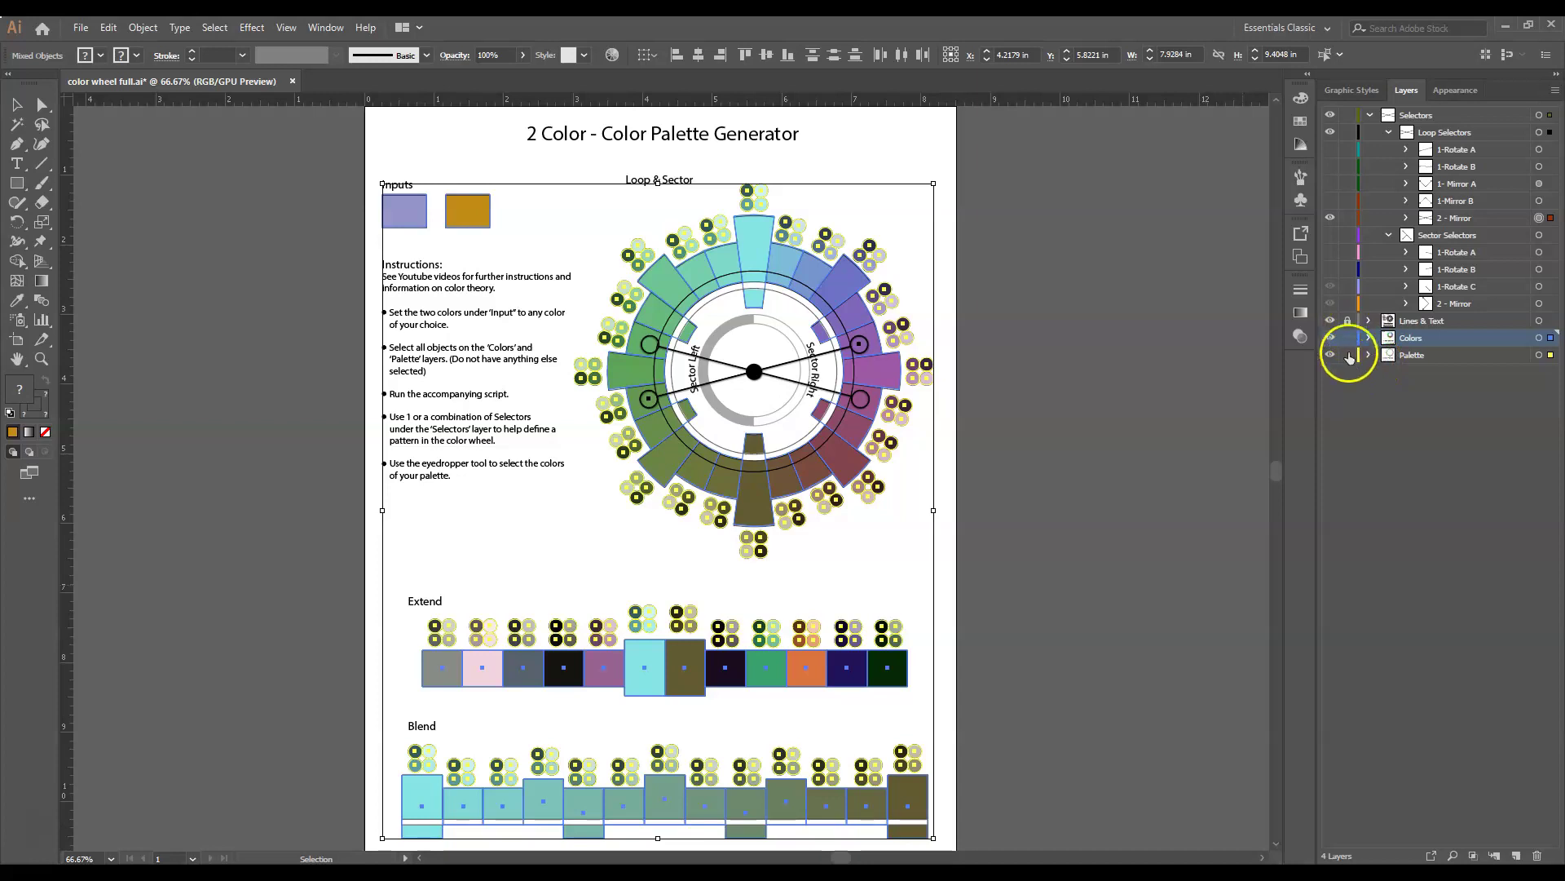
click(1346, 115)
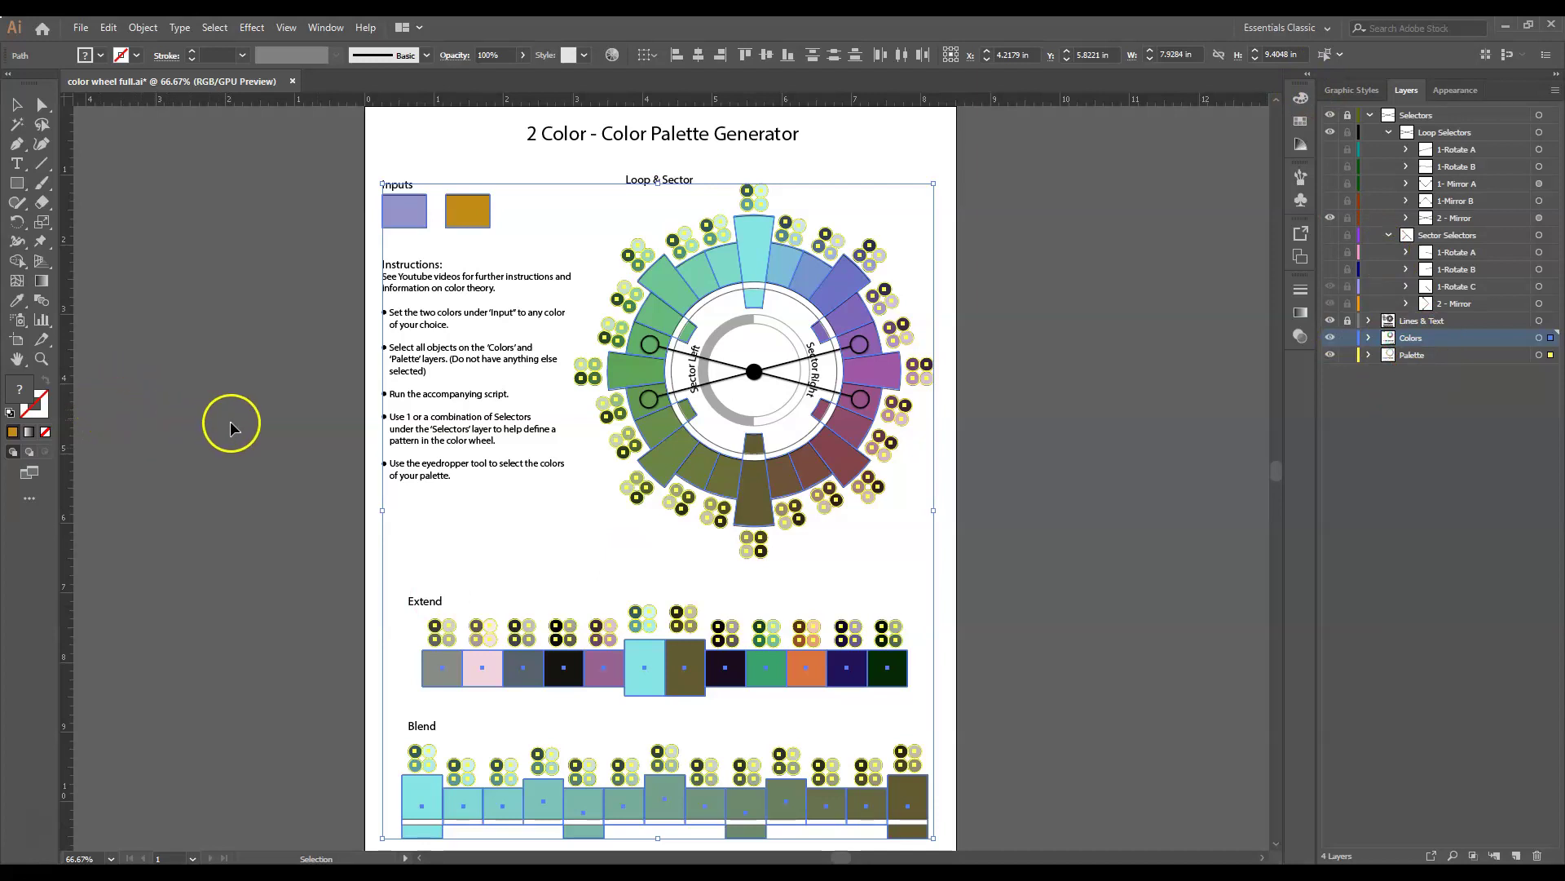
Run colorselection.js from the color wheel folder via Other Script, then deselect.
click(82, 28)
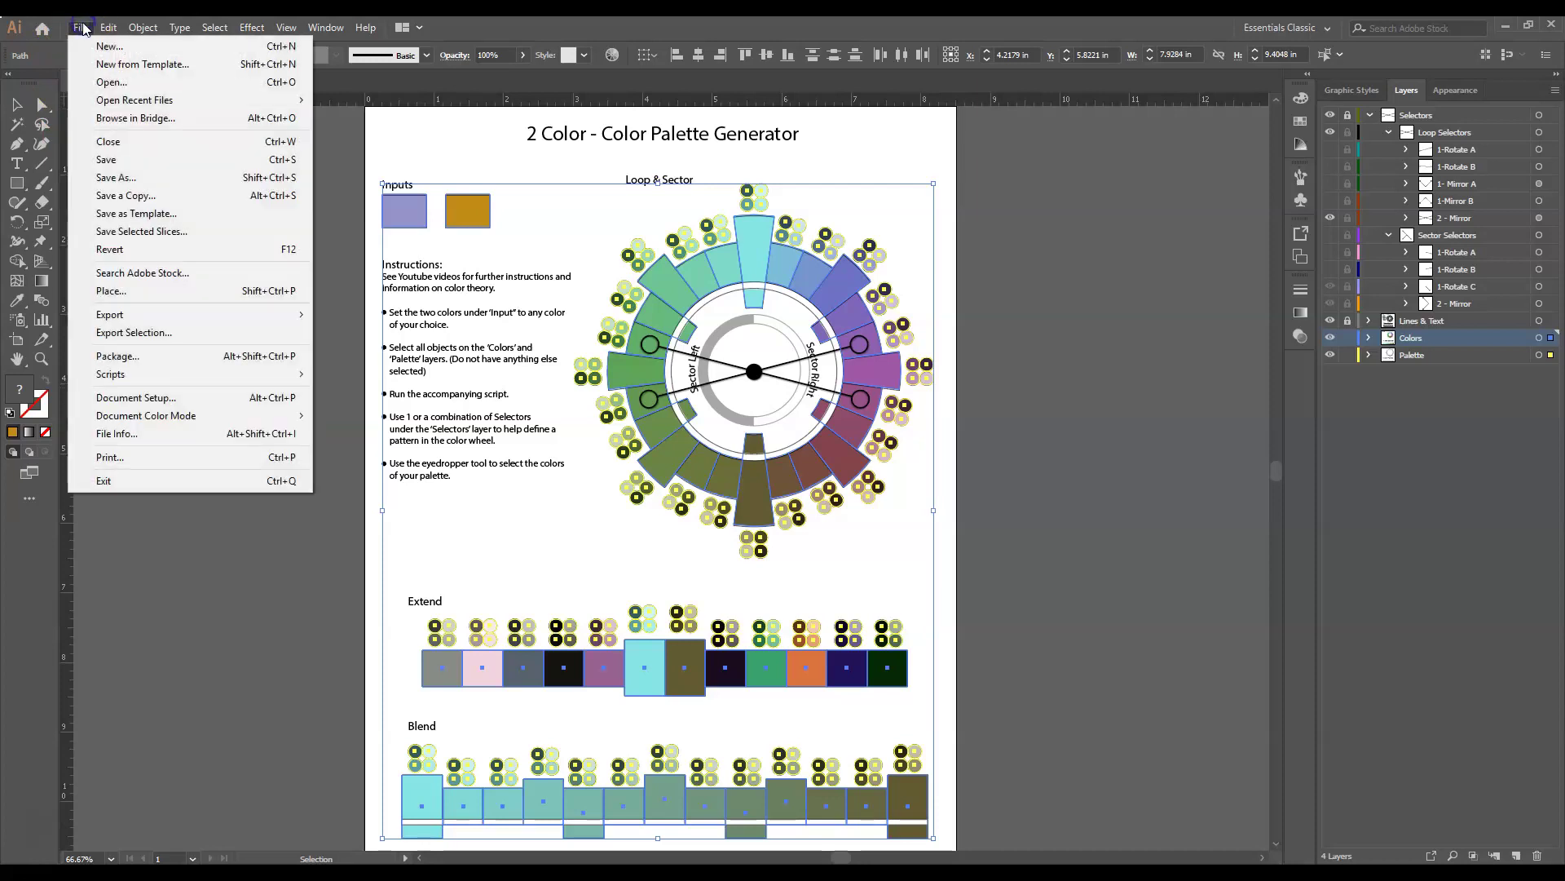
click(134, 374)
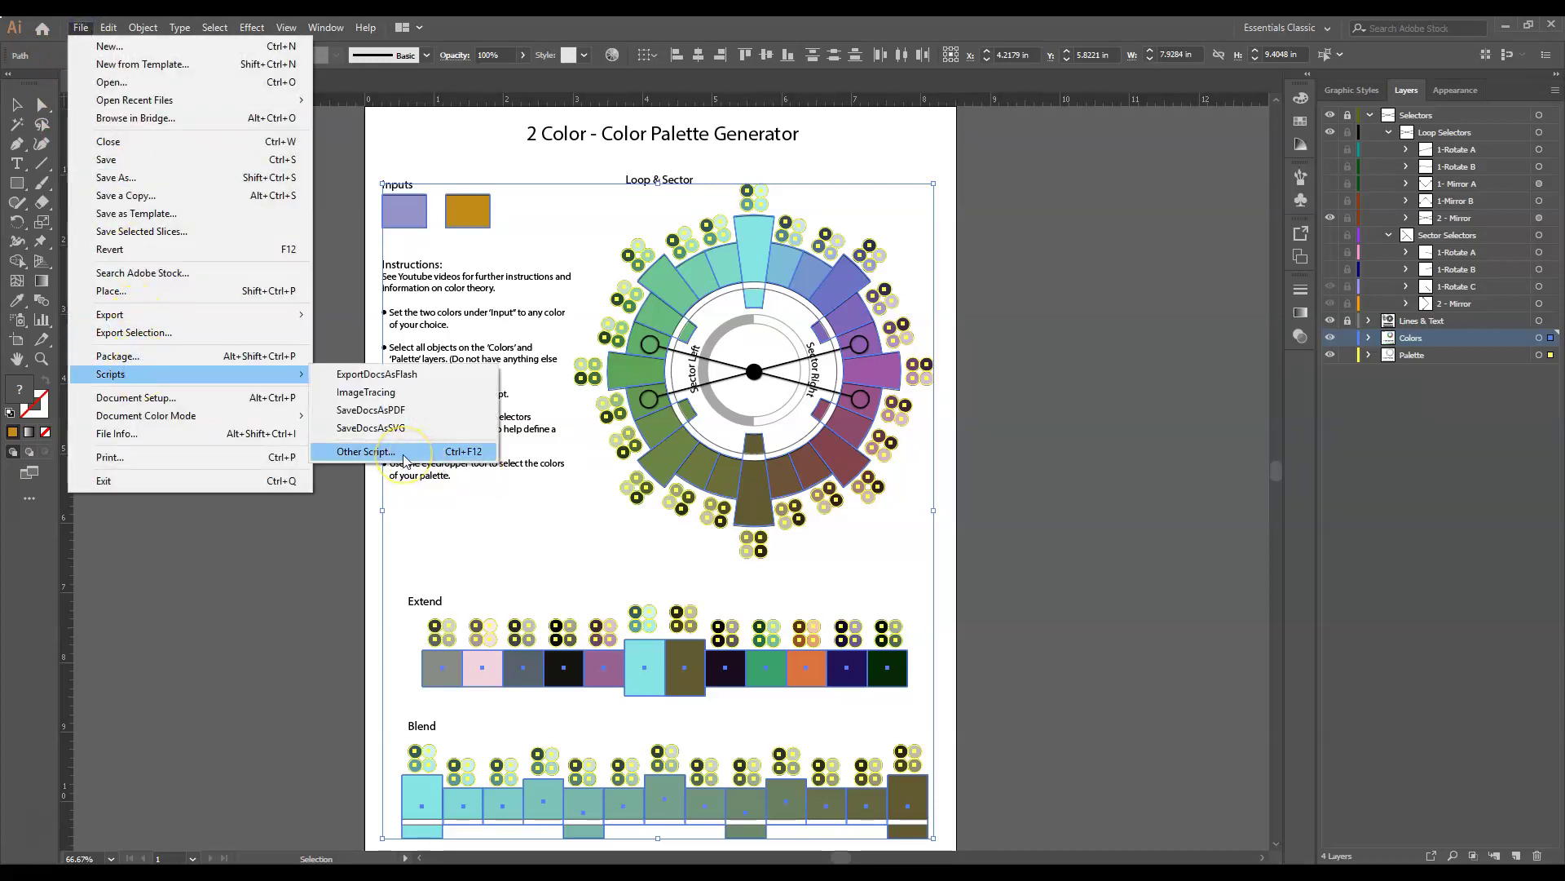
click(366, 451)
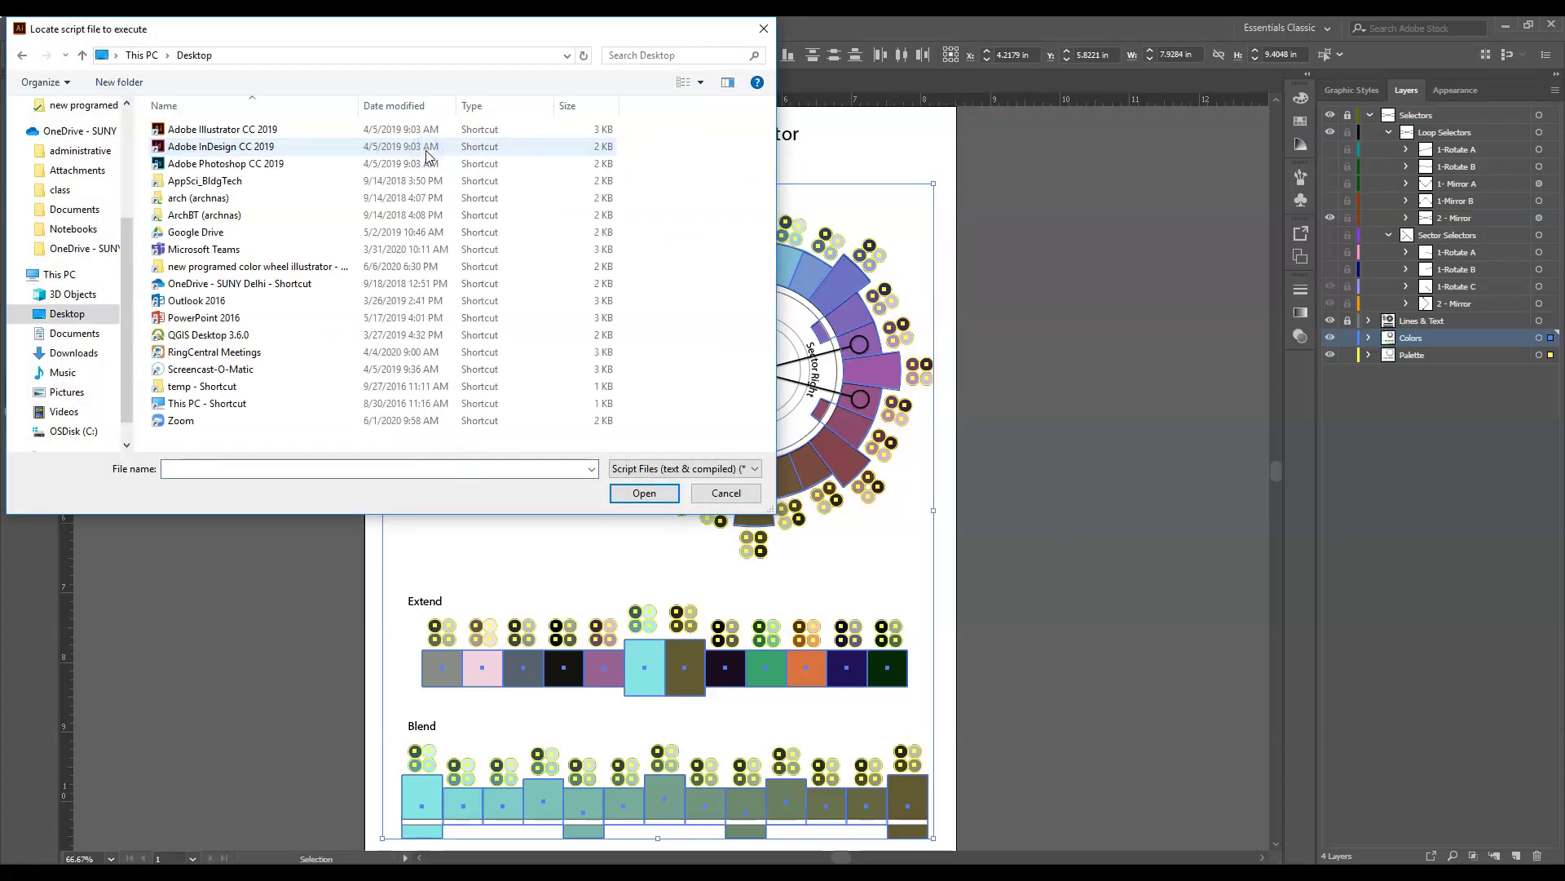
double_click(319, 273)
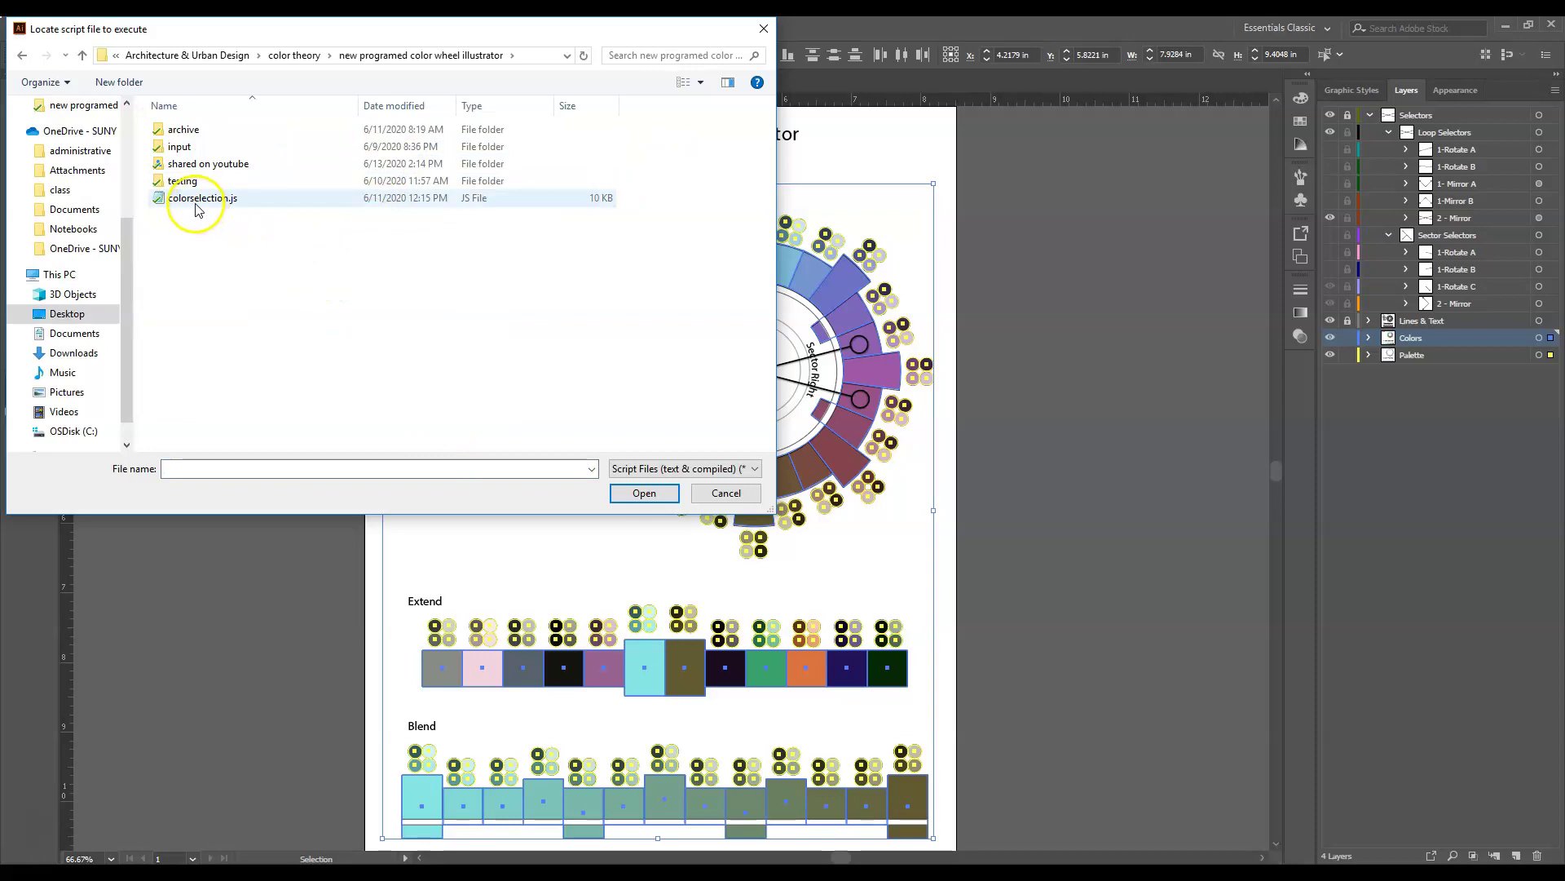
double_click(220, 204)
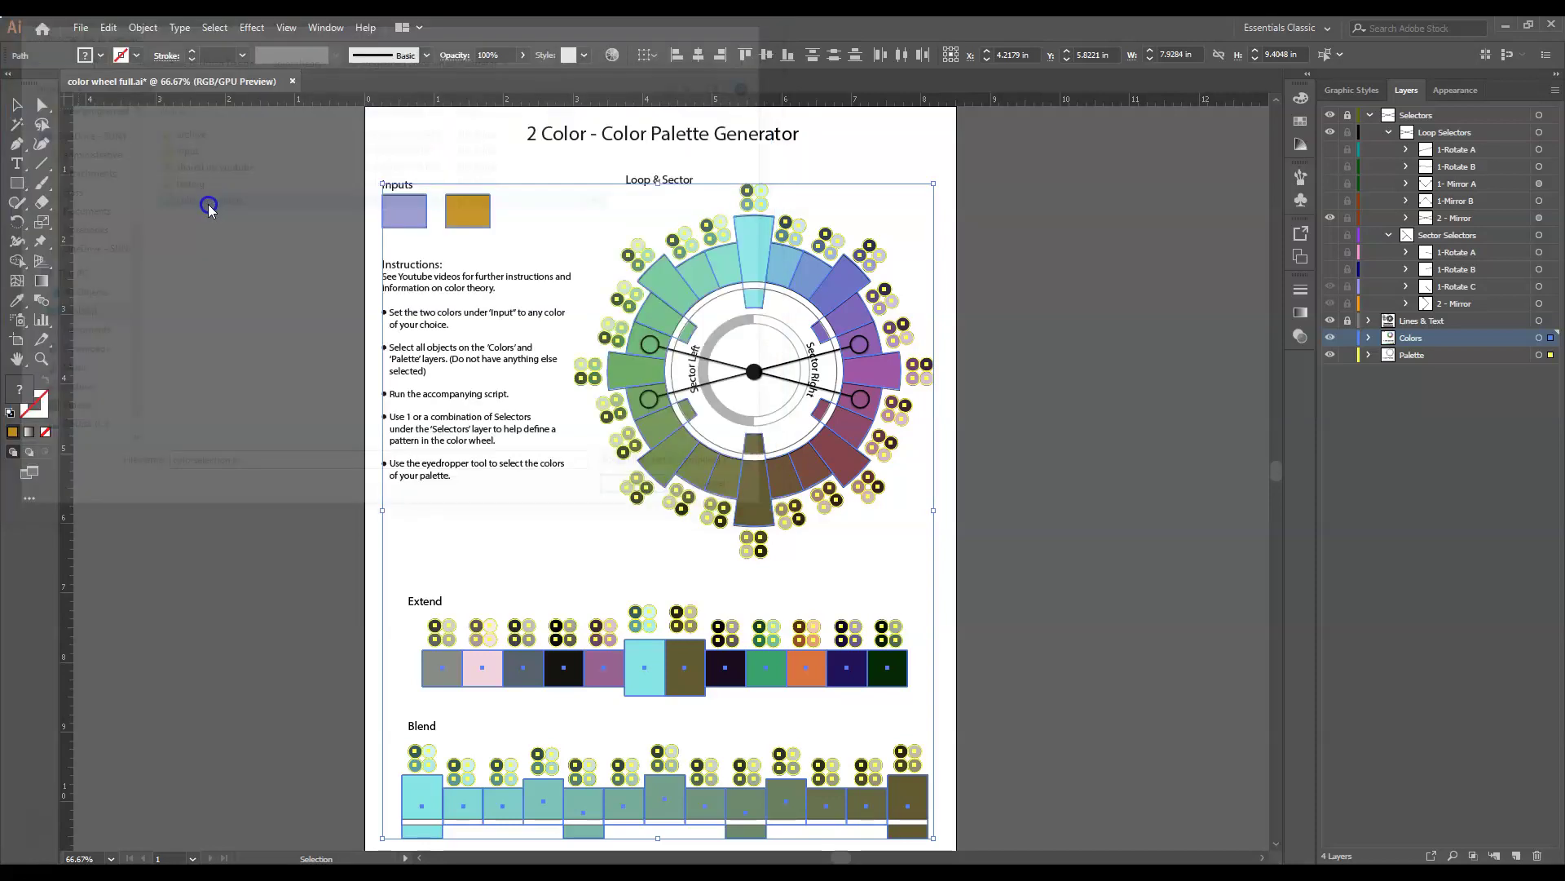
click(199, 286)
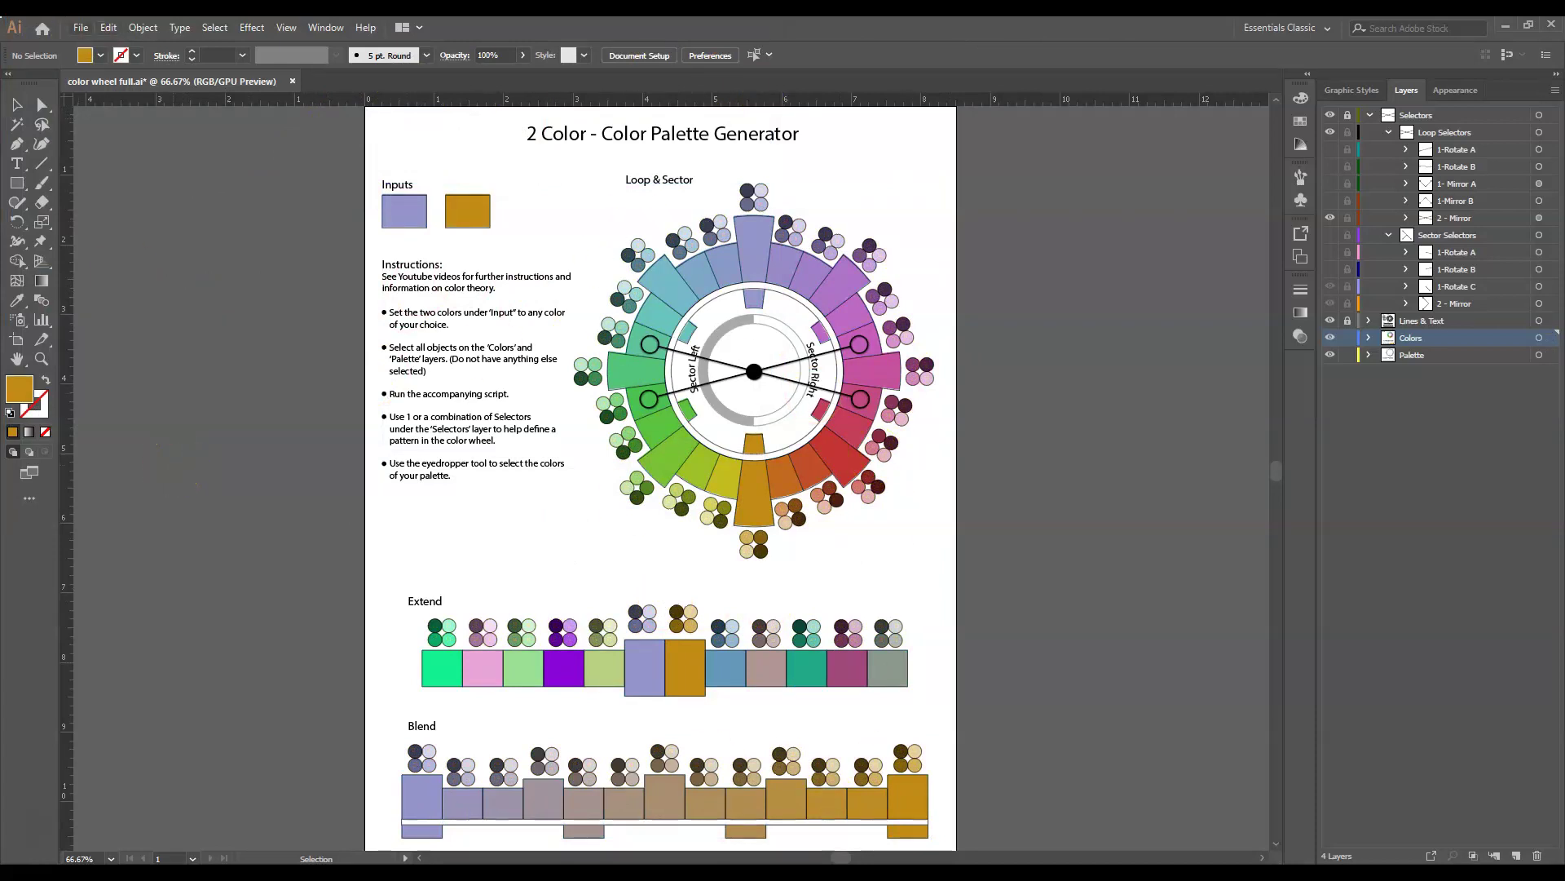
Dismiss the File > Scripts list without running anything, then lock the Colors layer.
click(80, 27)
mouse_move(186, 382)
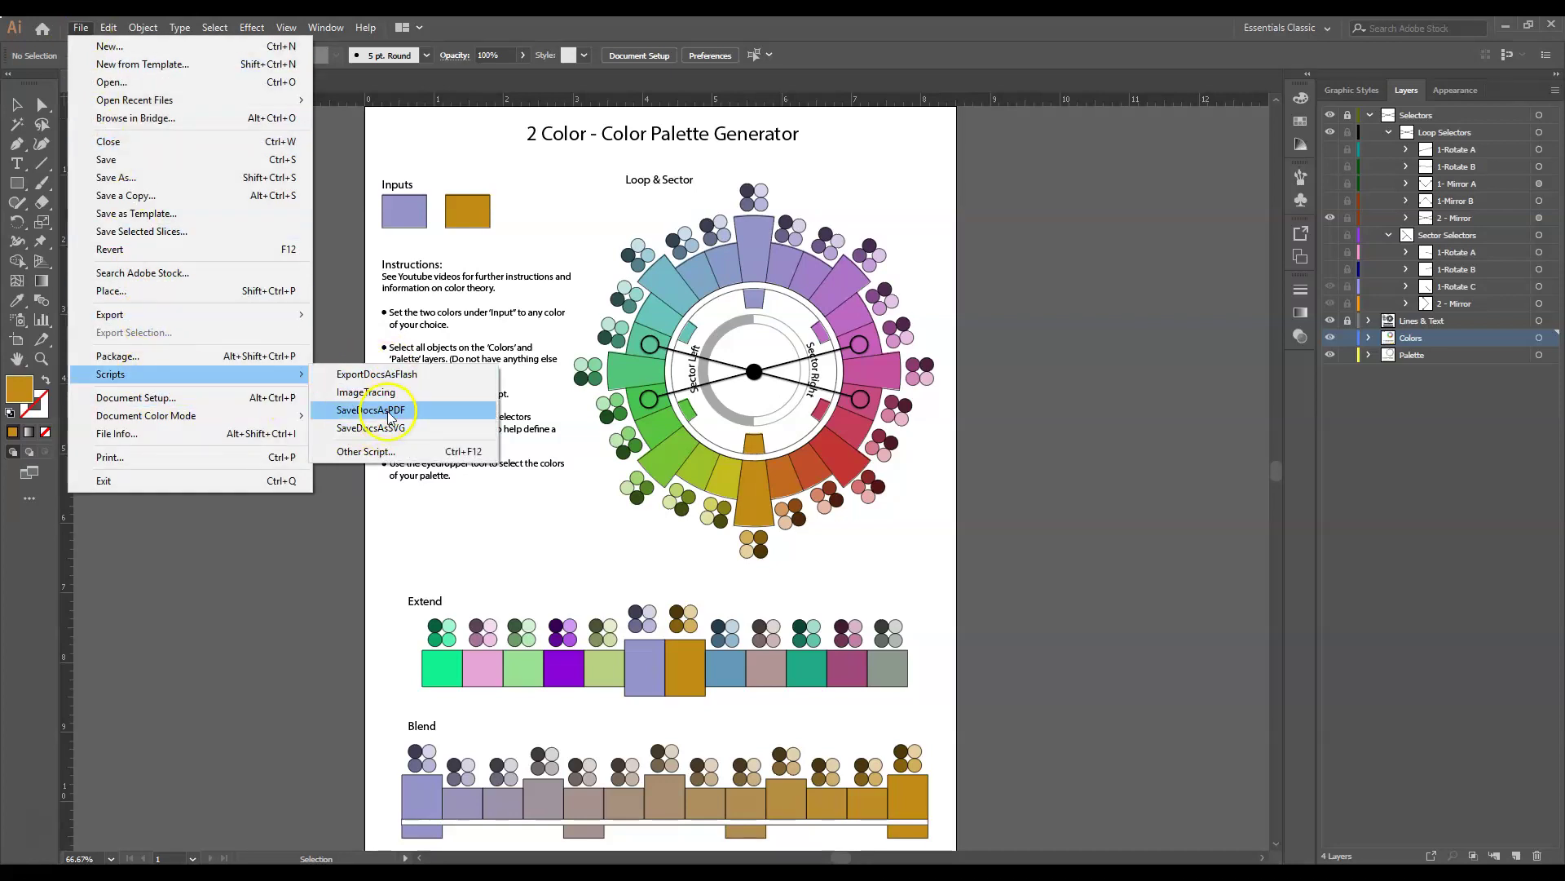
click(346, 291)
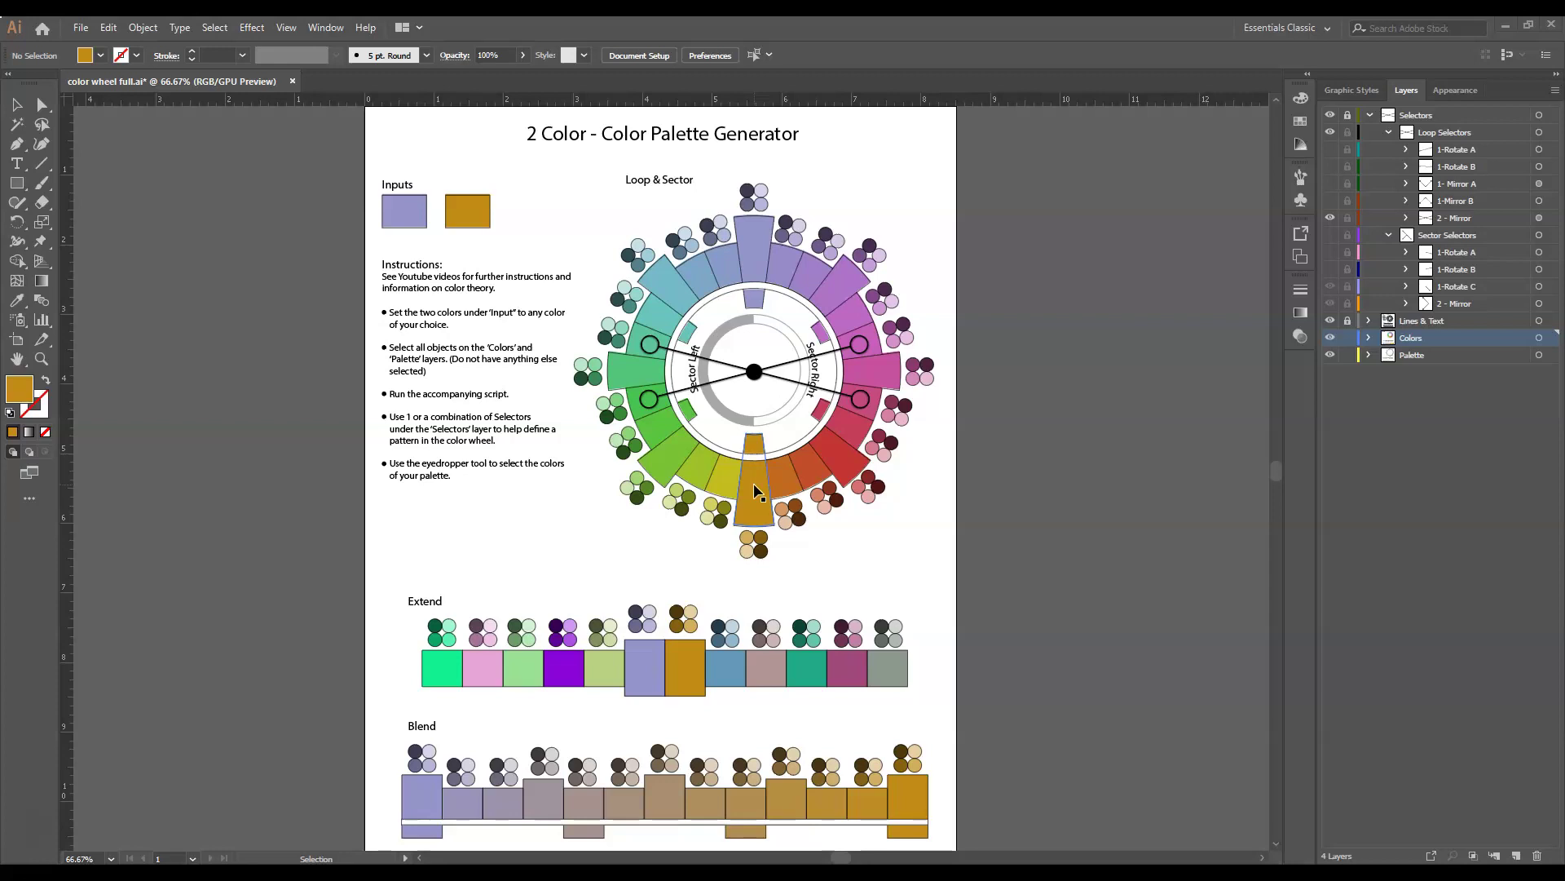
click(635, 528)
click(1349, 339)
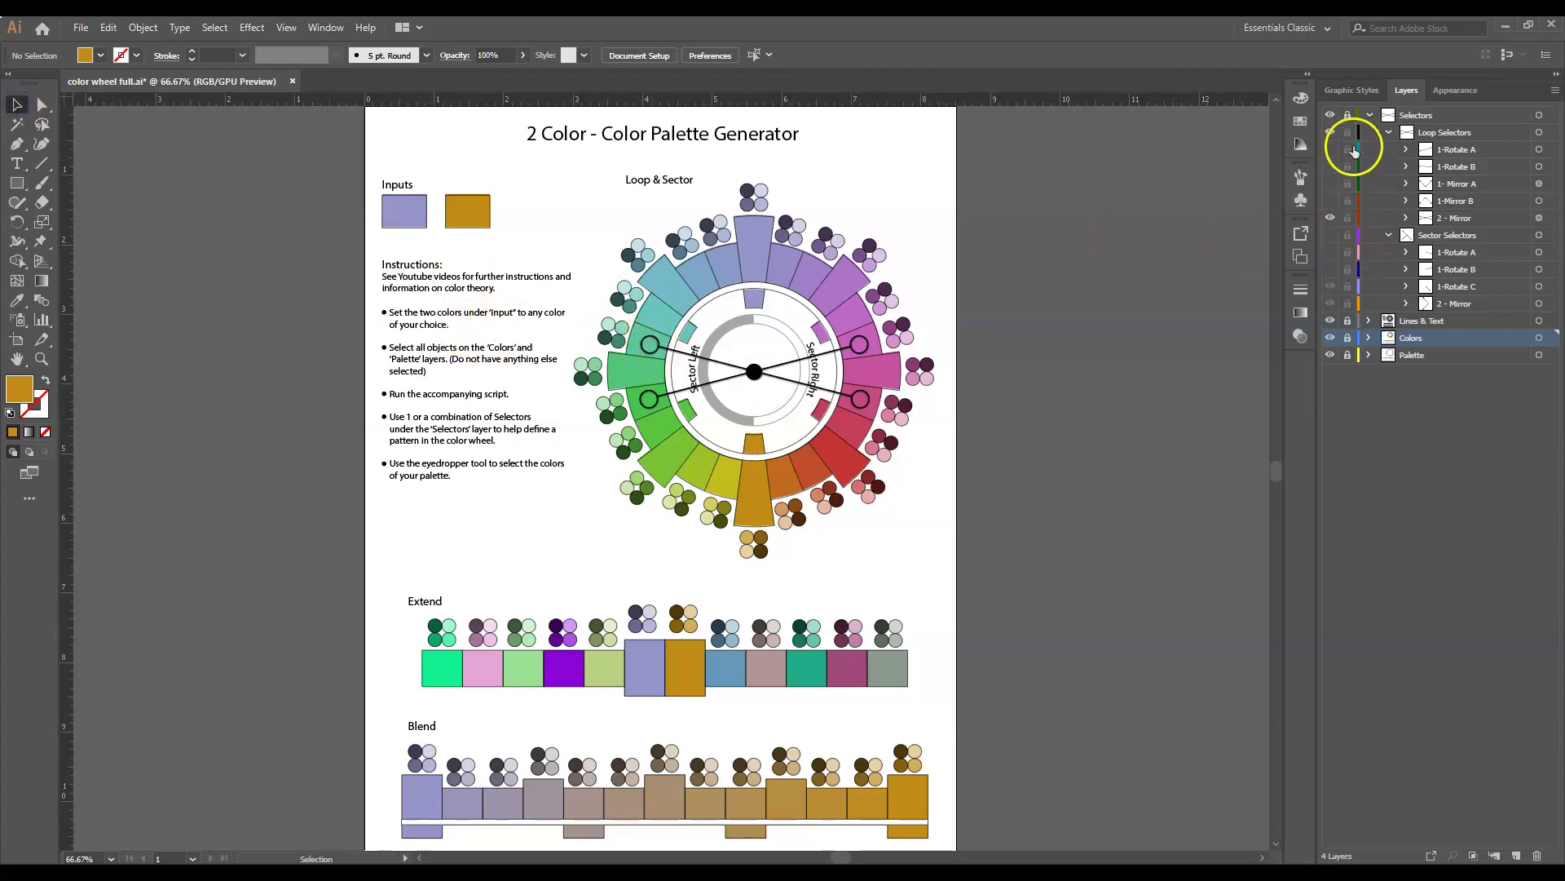
Unlock the Selectors layer and rotate the 2 - Mirror selector lines into an X shape.
click(1347, 115)
click(1418, 131)
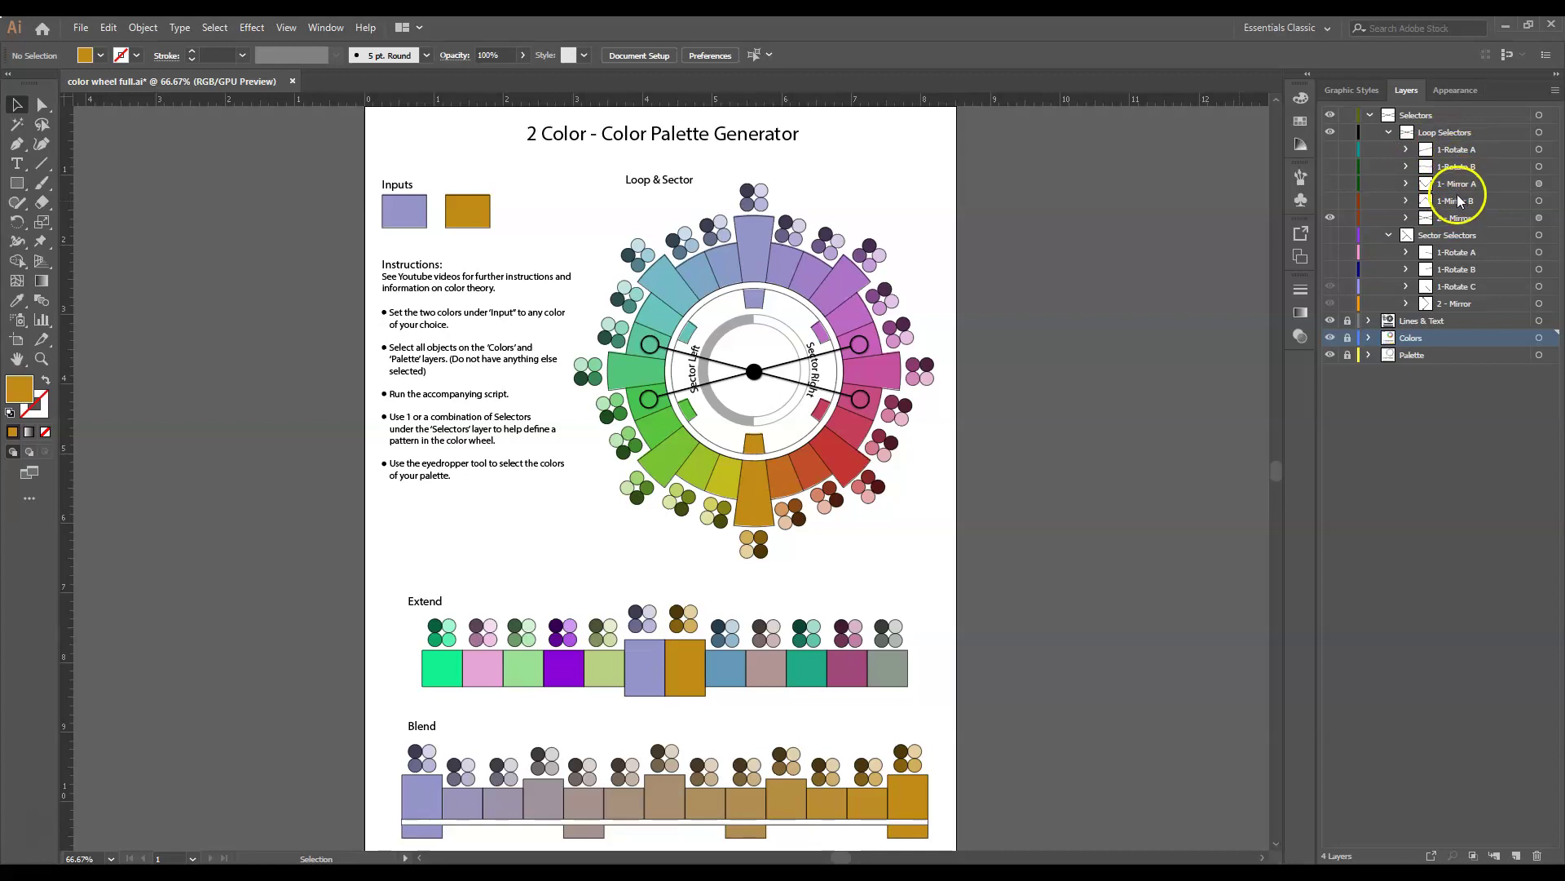
click(789, 367)
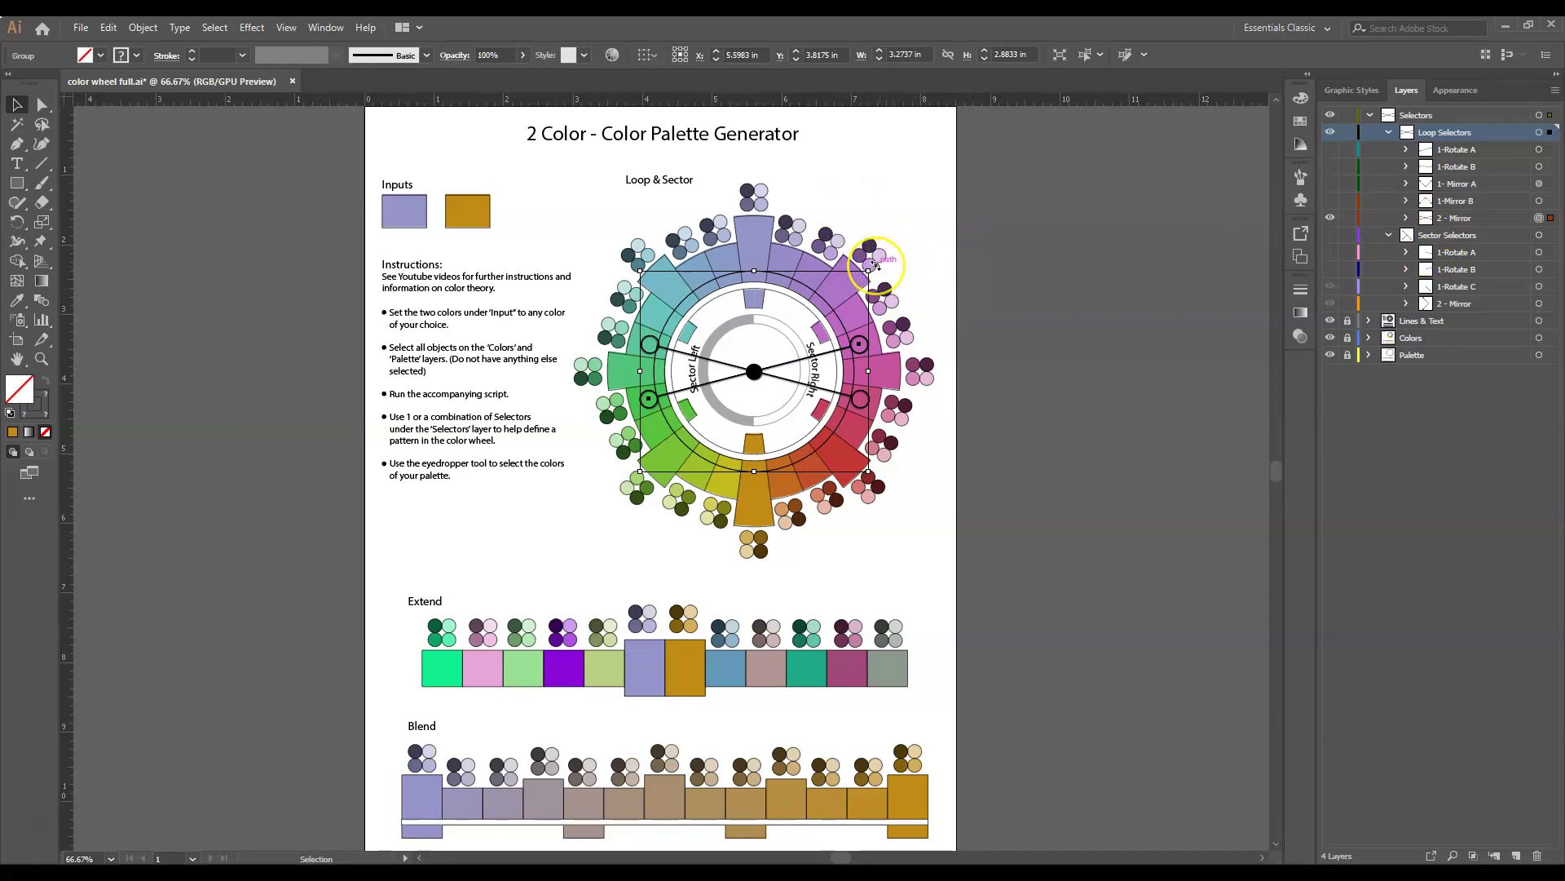
drag(876, 265, 824, 190)
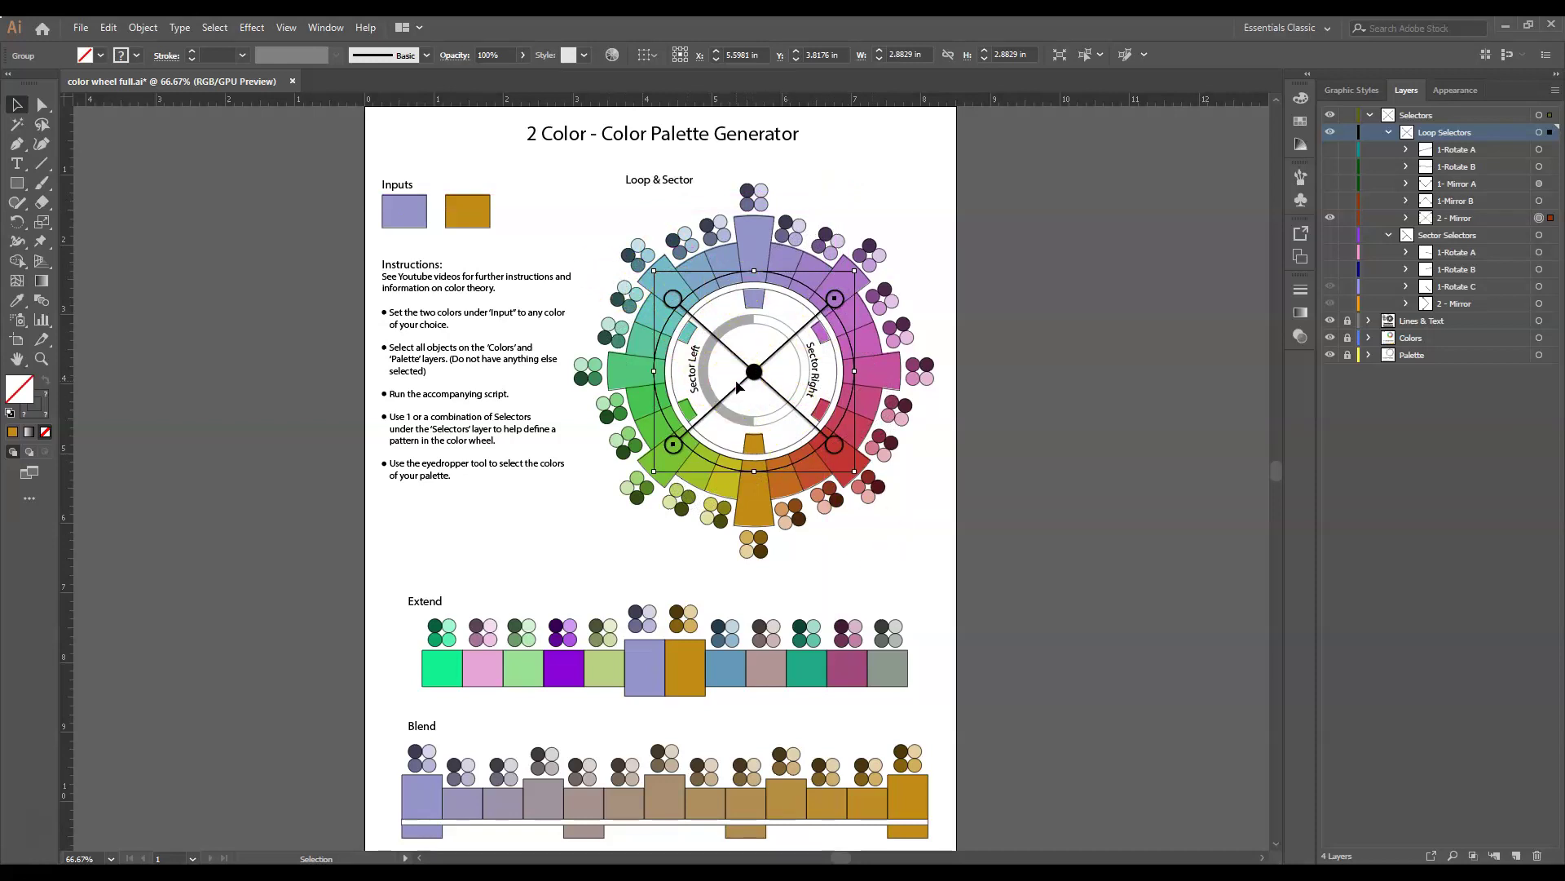
click(844, 287)
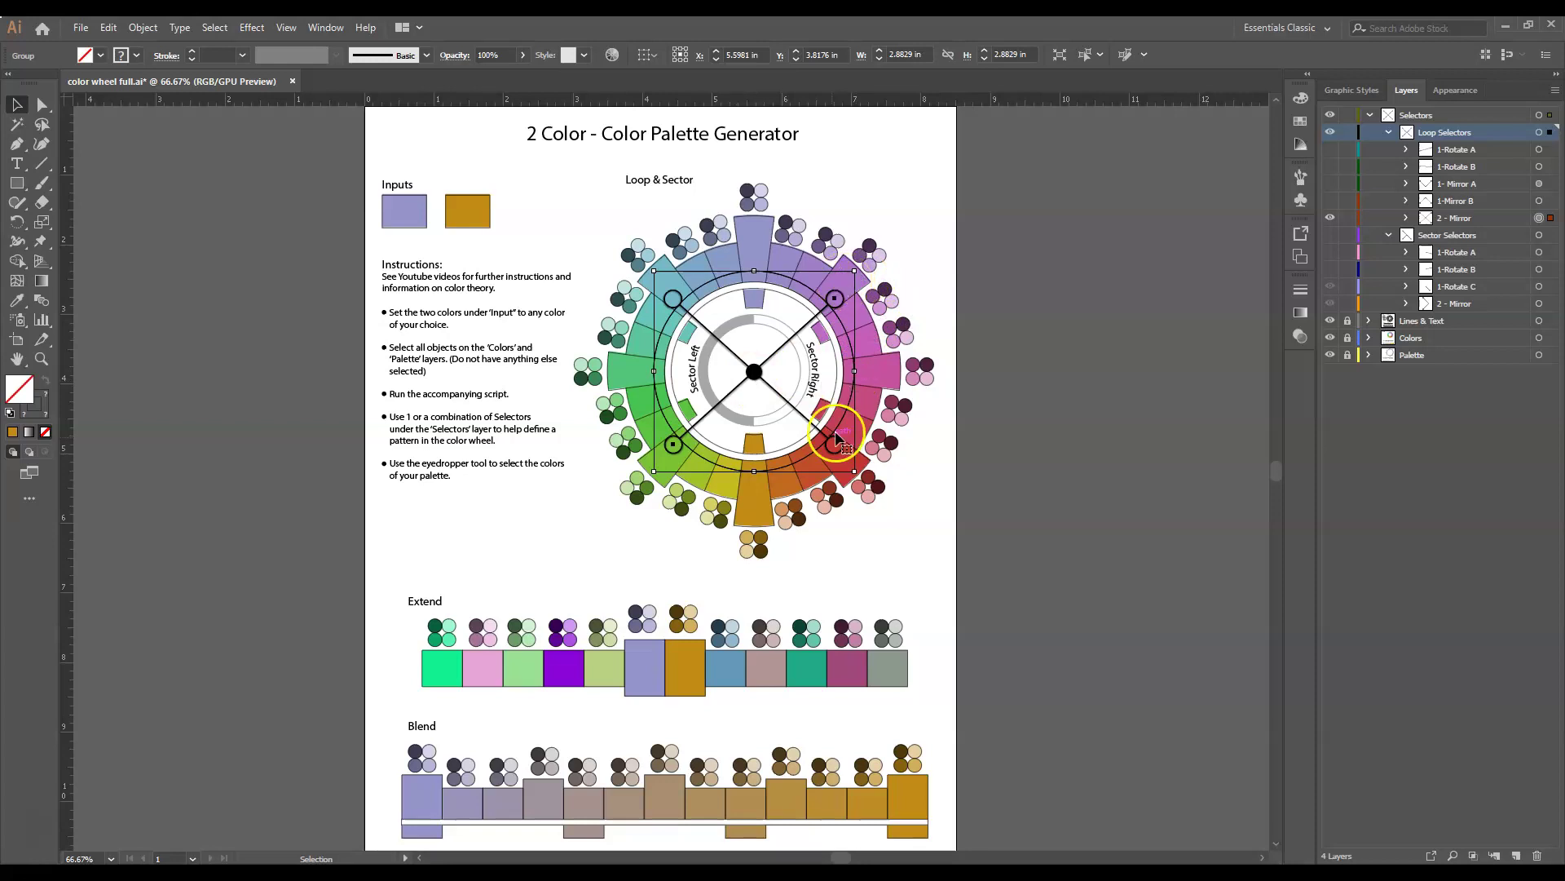
click(671, 314)
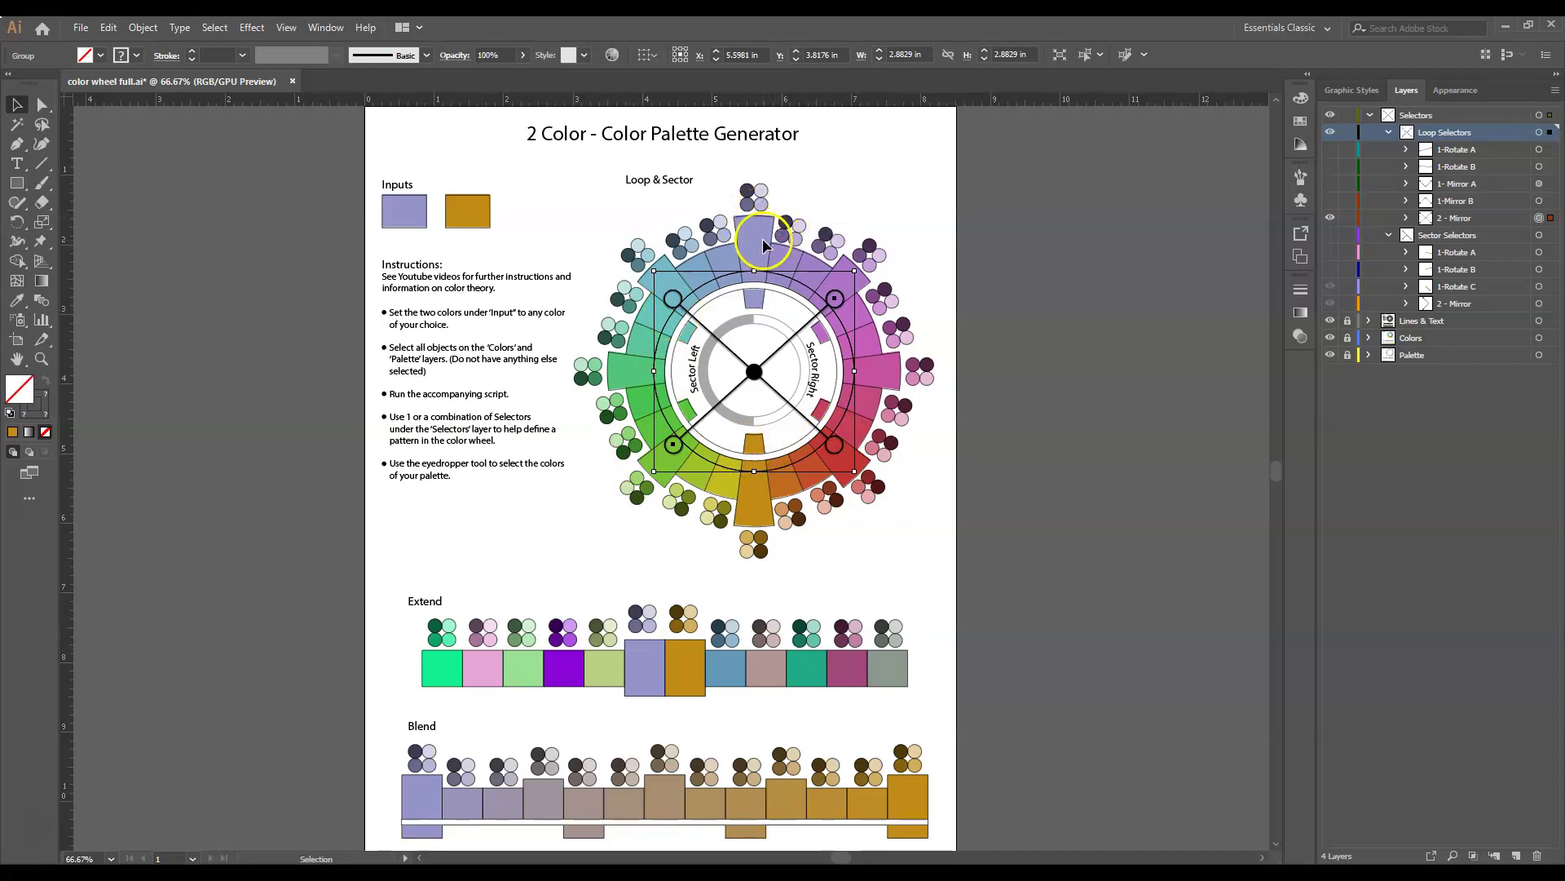
Check the X-shaped selector on the wheel, then toggle the 2 - Mirror sublayer hidden.
click(837, 300)
click(837, 299)
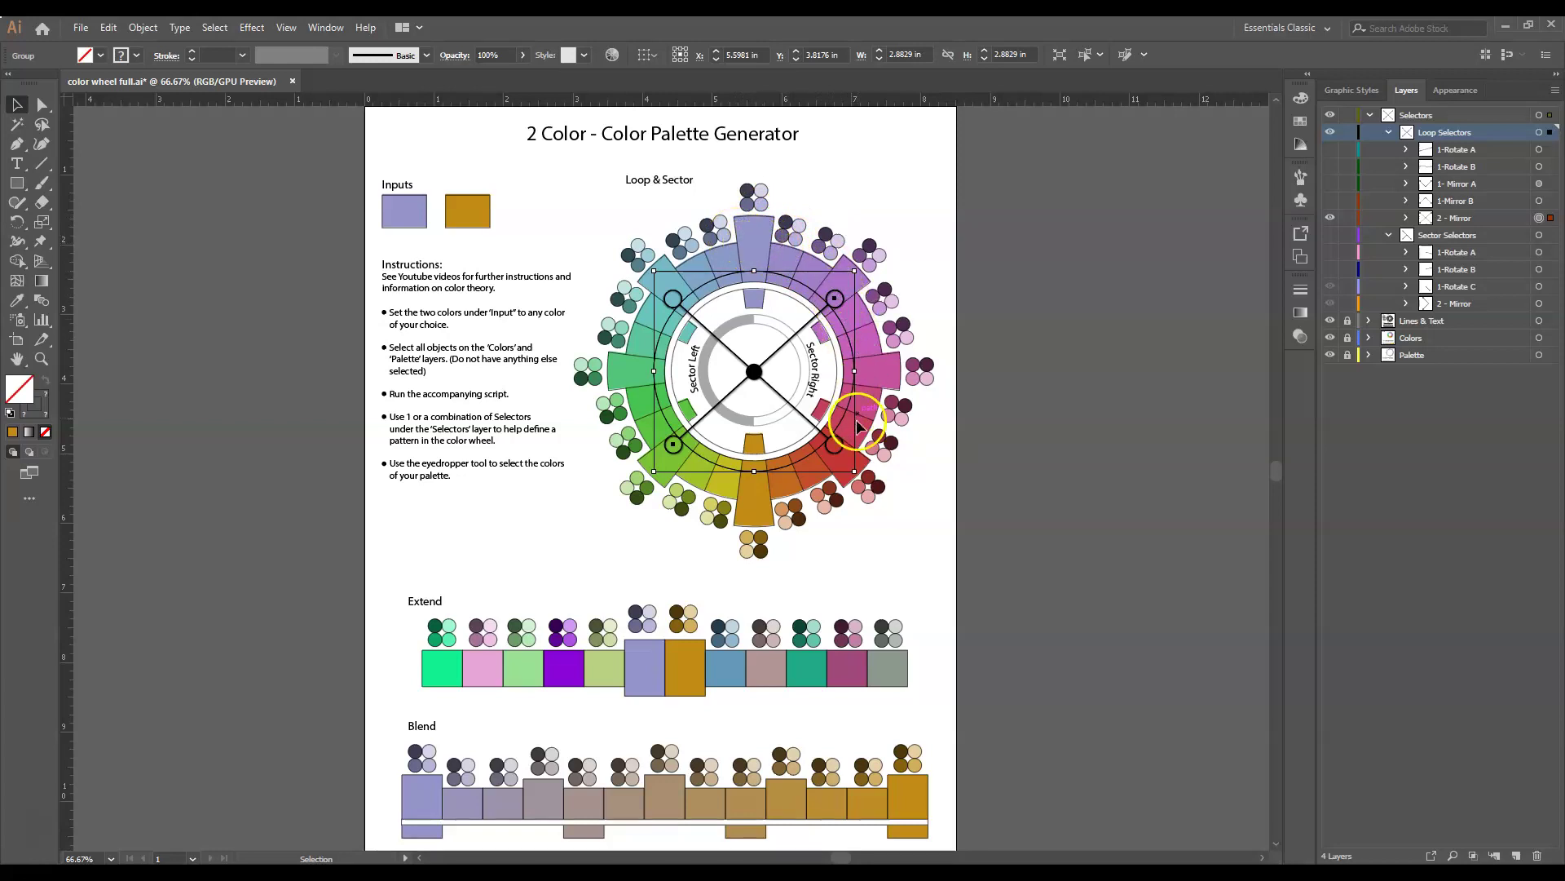
click(838, 445)
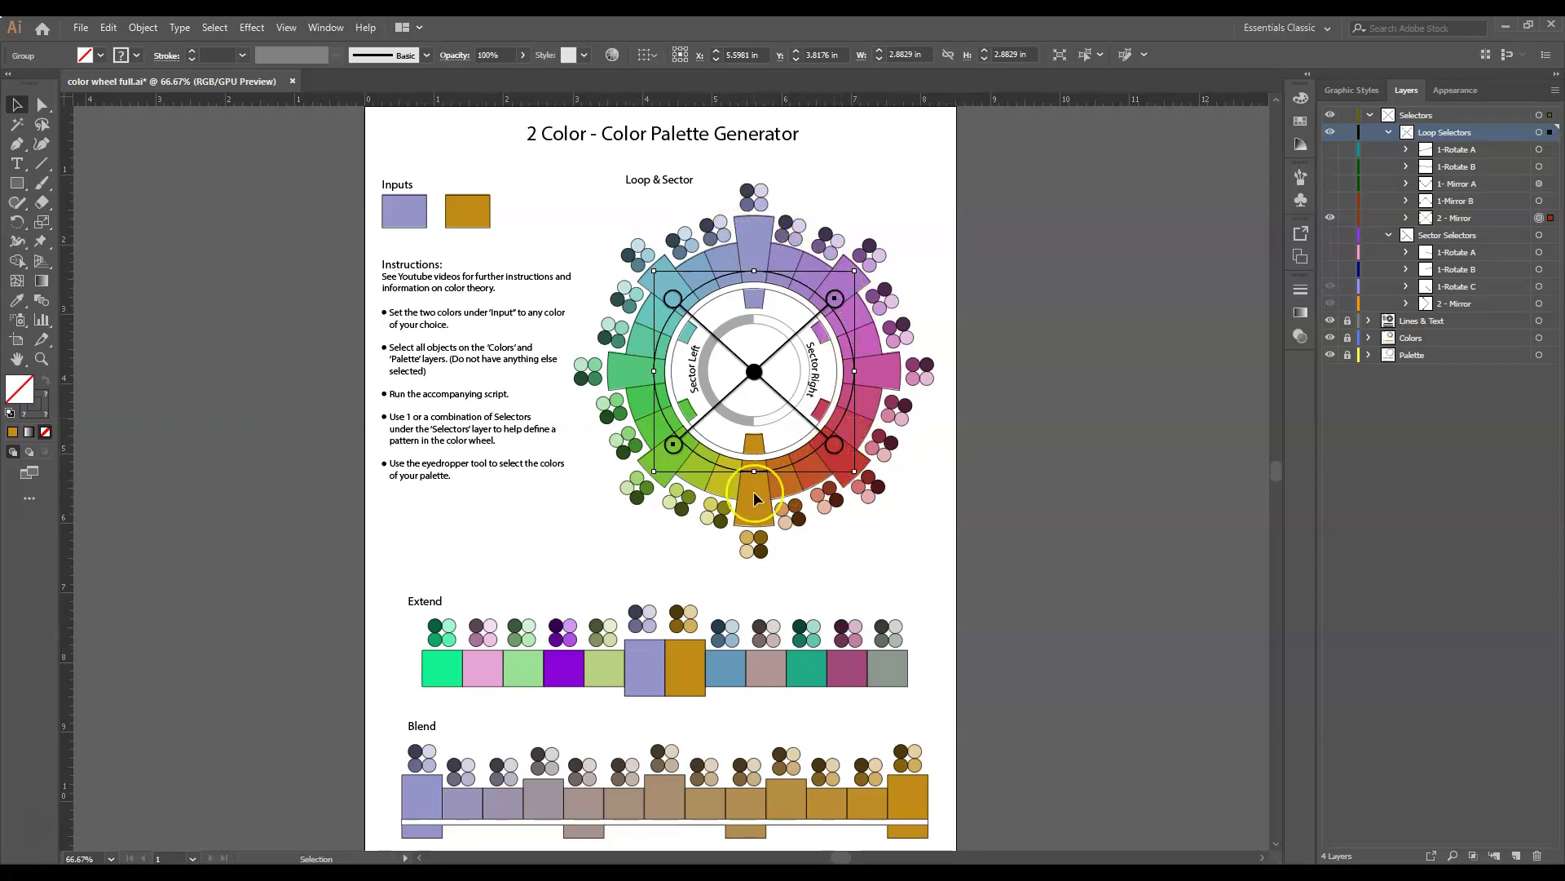
click(683, 460)
click(1330, 219)
click(1330, 218)
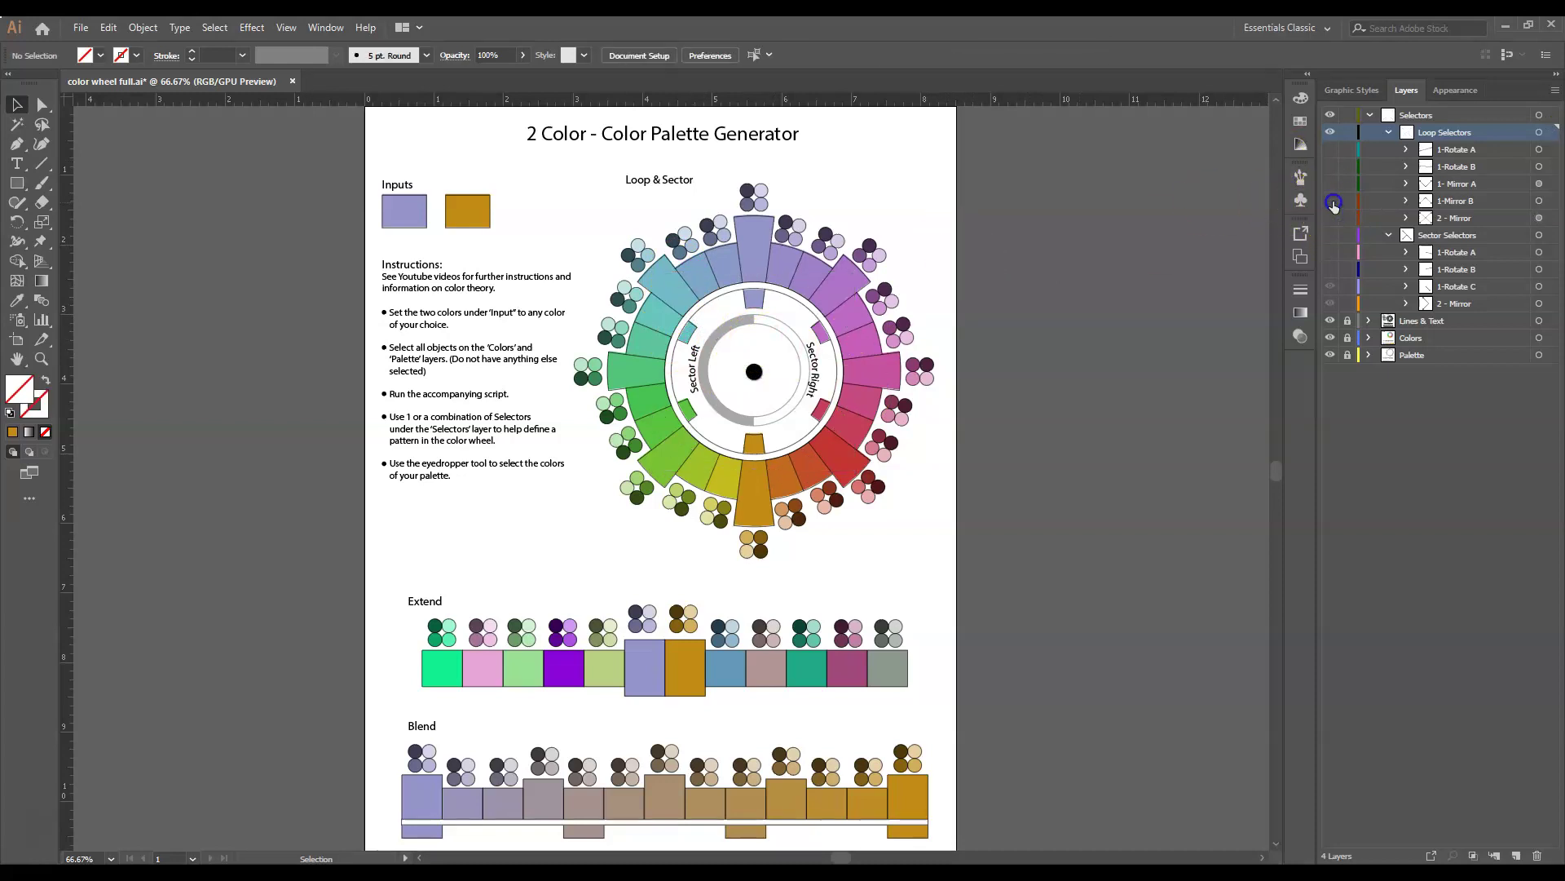
Show the 1-Mirror B selector and rotate its lines horizontal.
click(1330, 201)
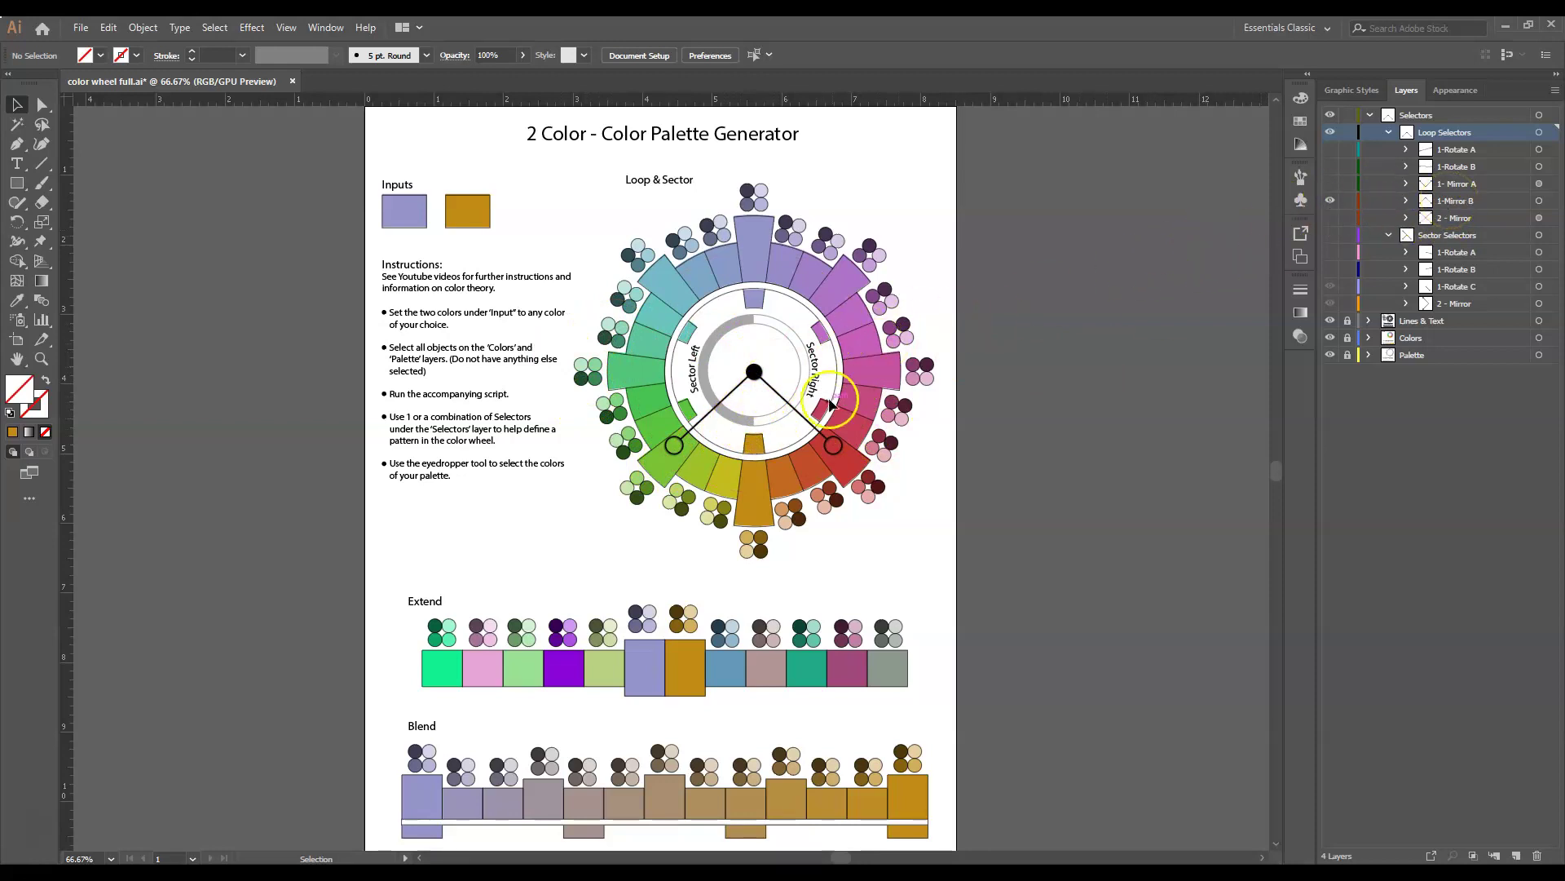
click(777, 395)
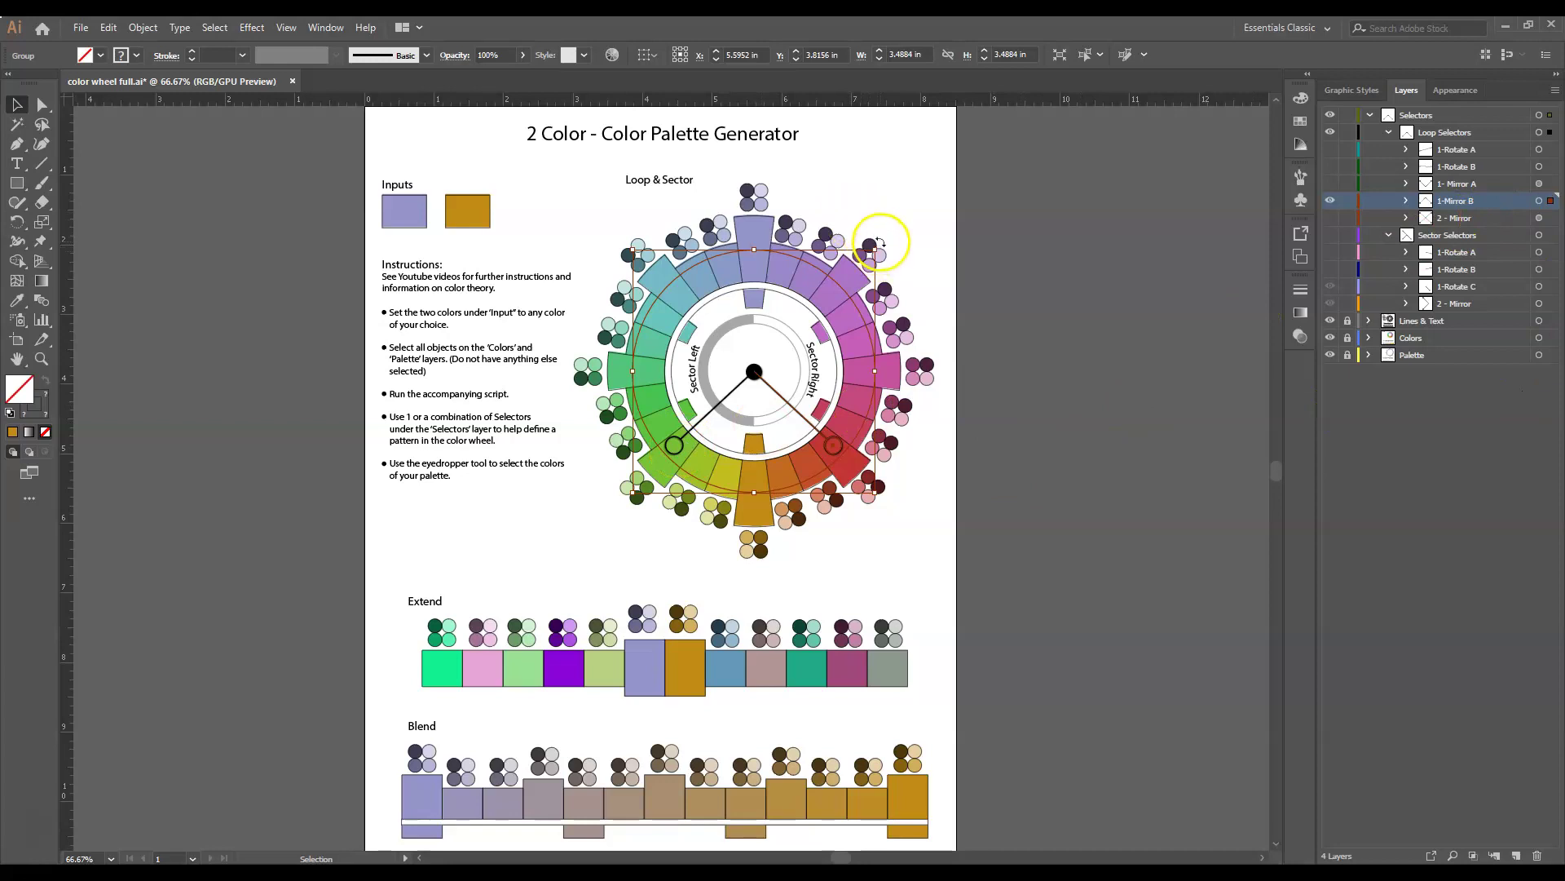
drag(879, 242, 772, 199)
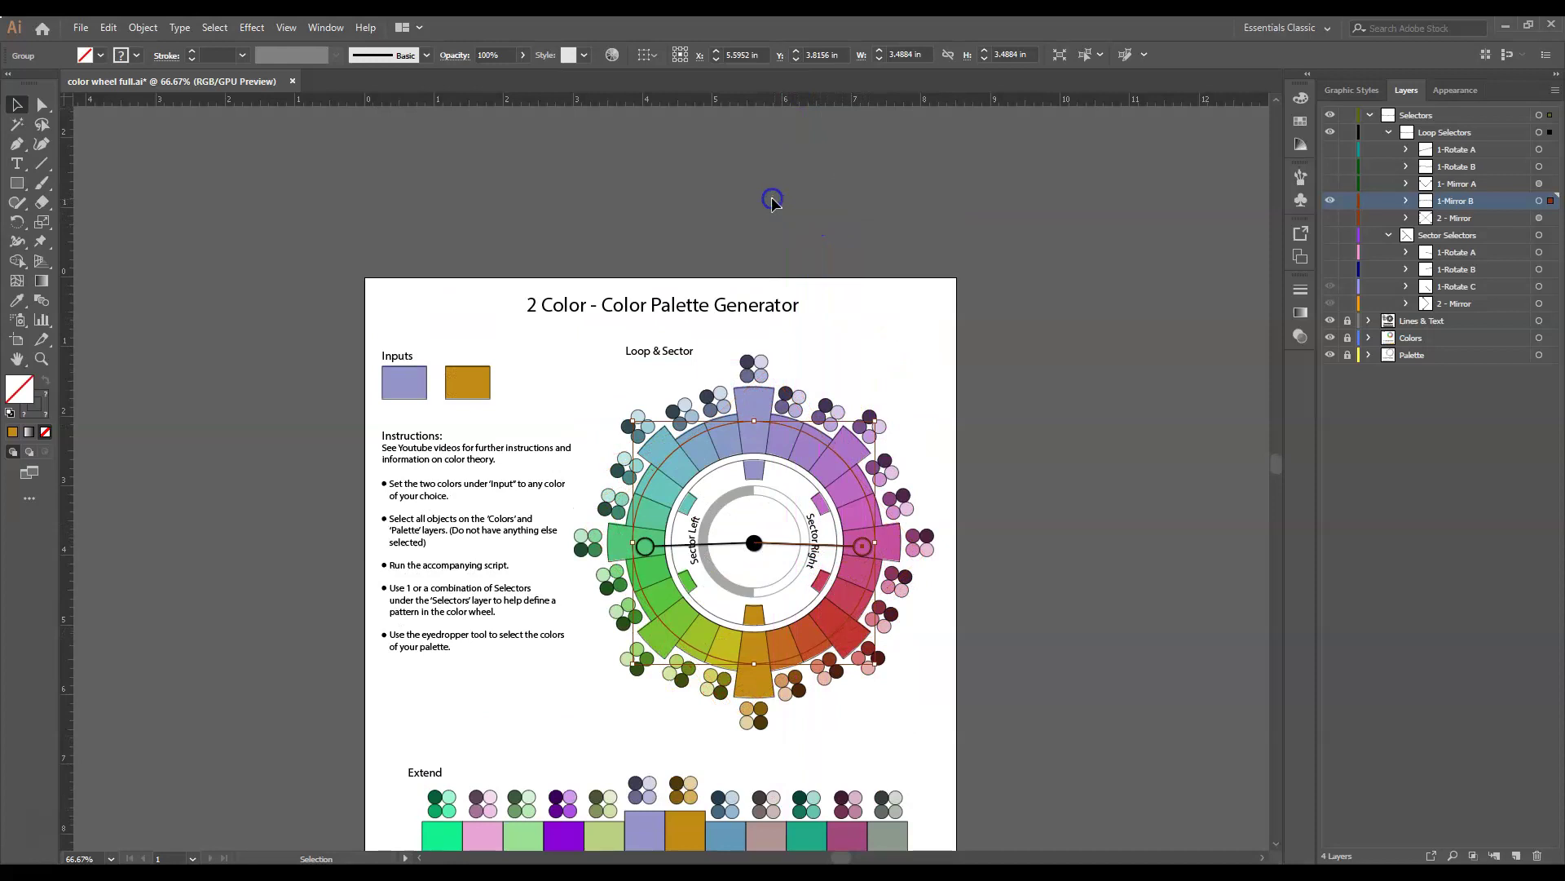
click(803, 538)
Show the 1- Mirror A selector, tilt its lines slightly, and inspect the wheel.
click(1329, 184)
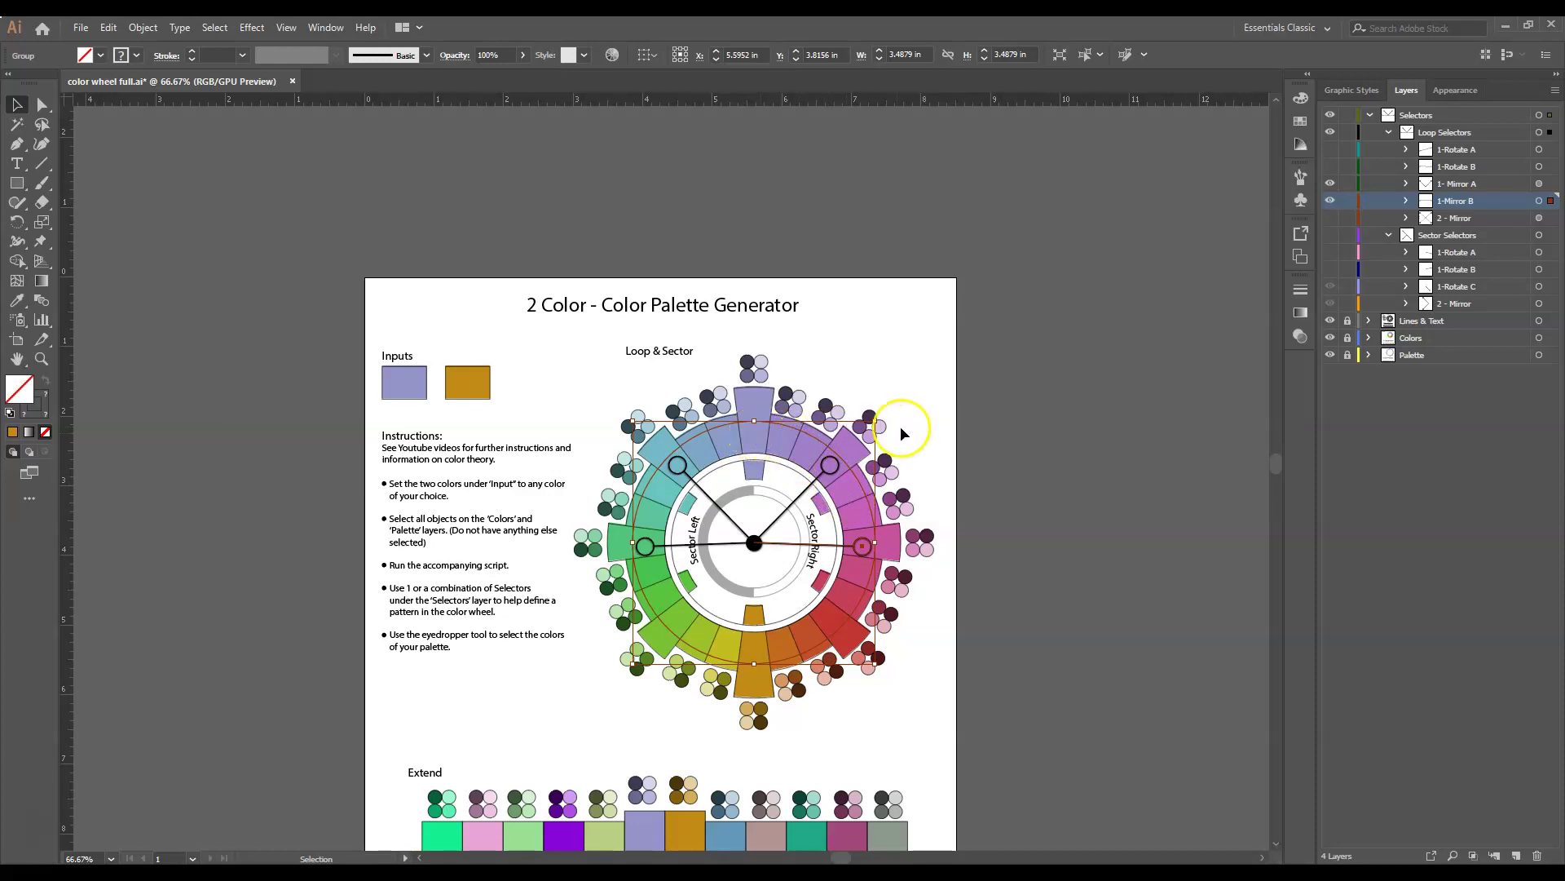
drag(885, 413, 903, 453)
click(893, 334)
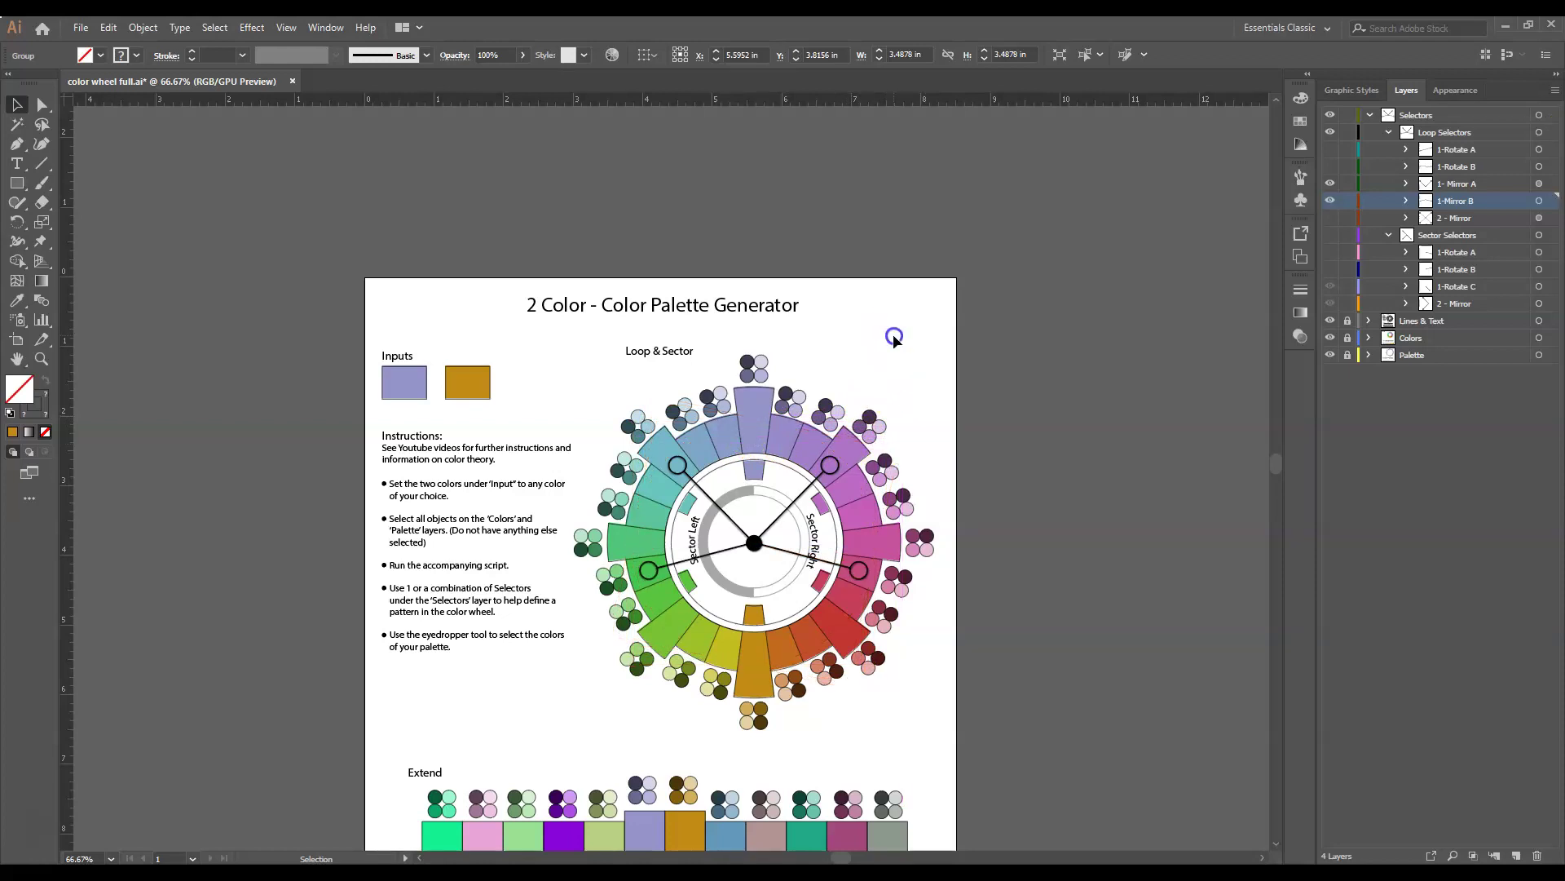
click(807, 424)
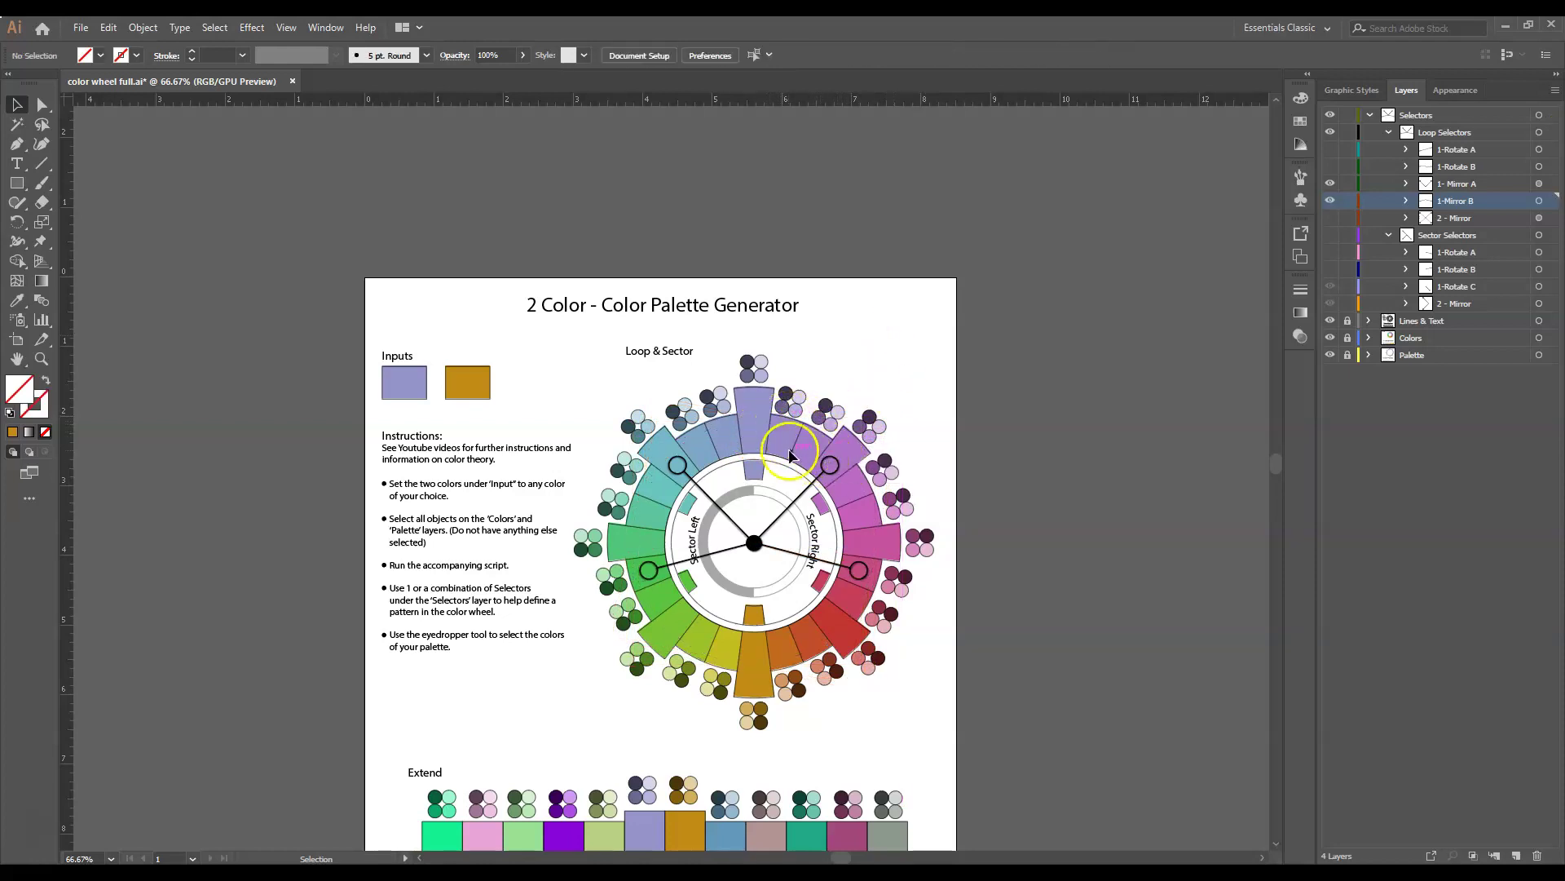
click(833, 466)
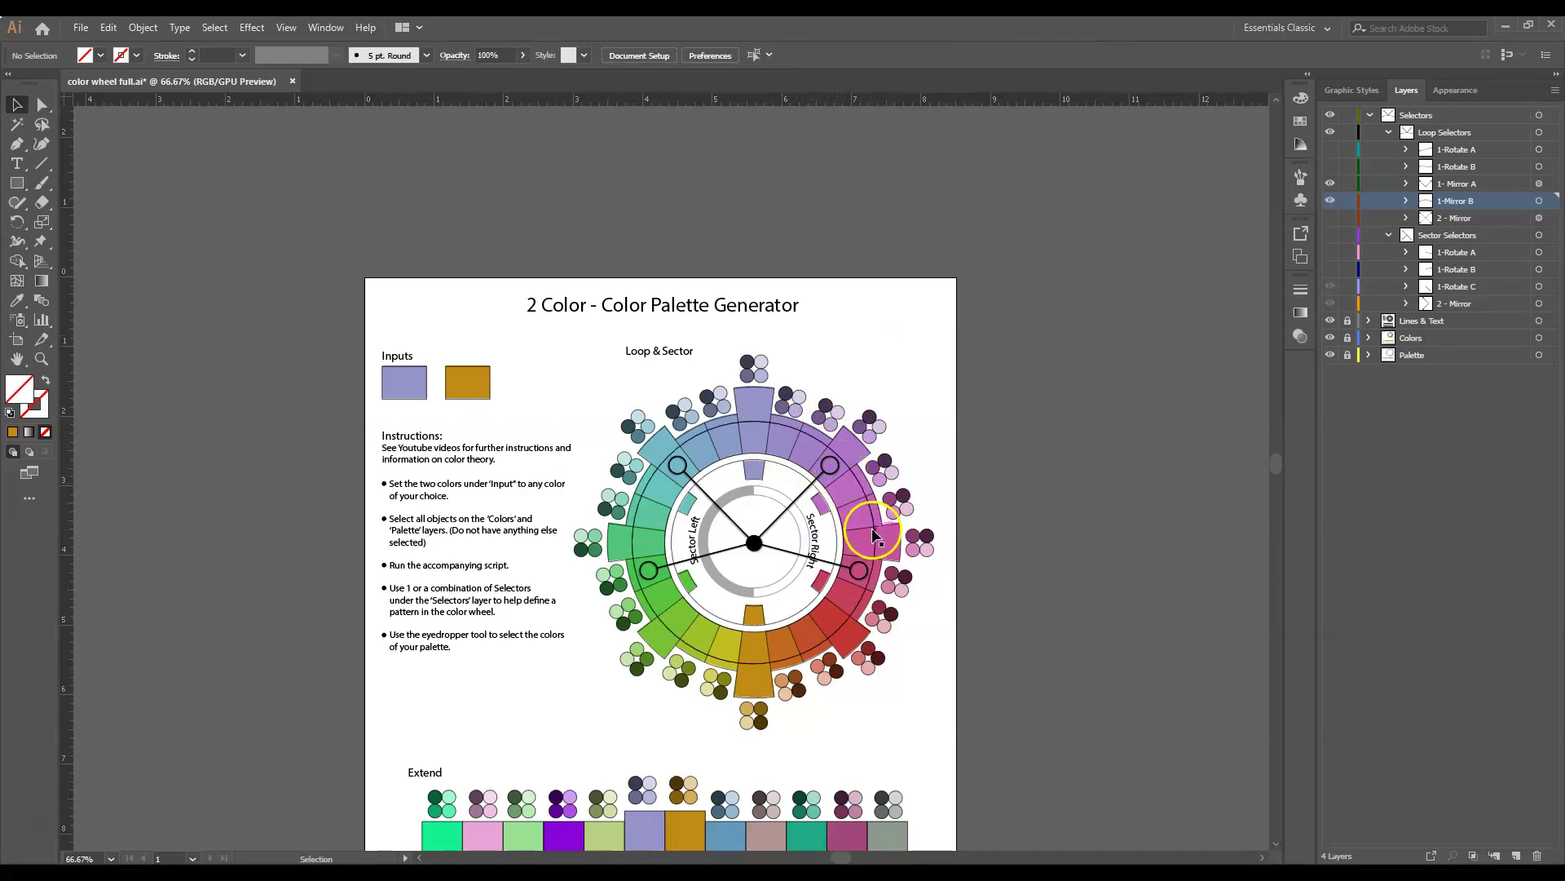
click(871, 561)
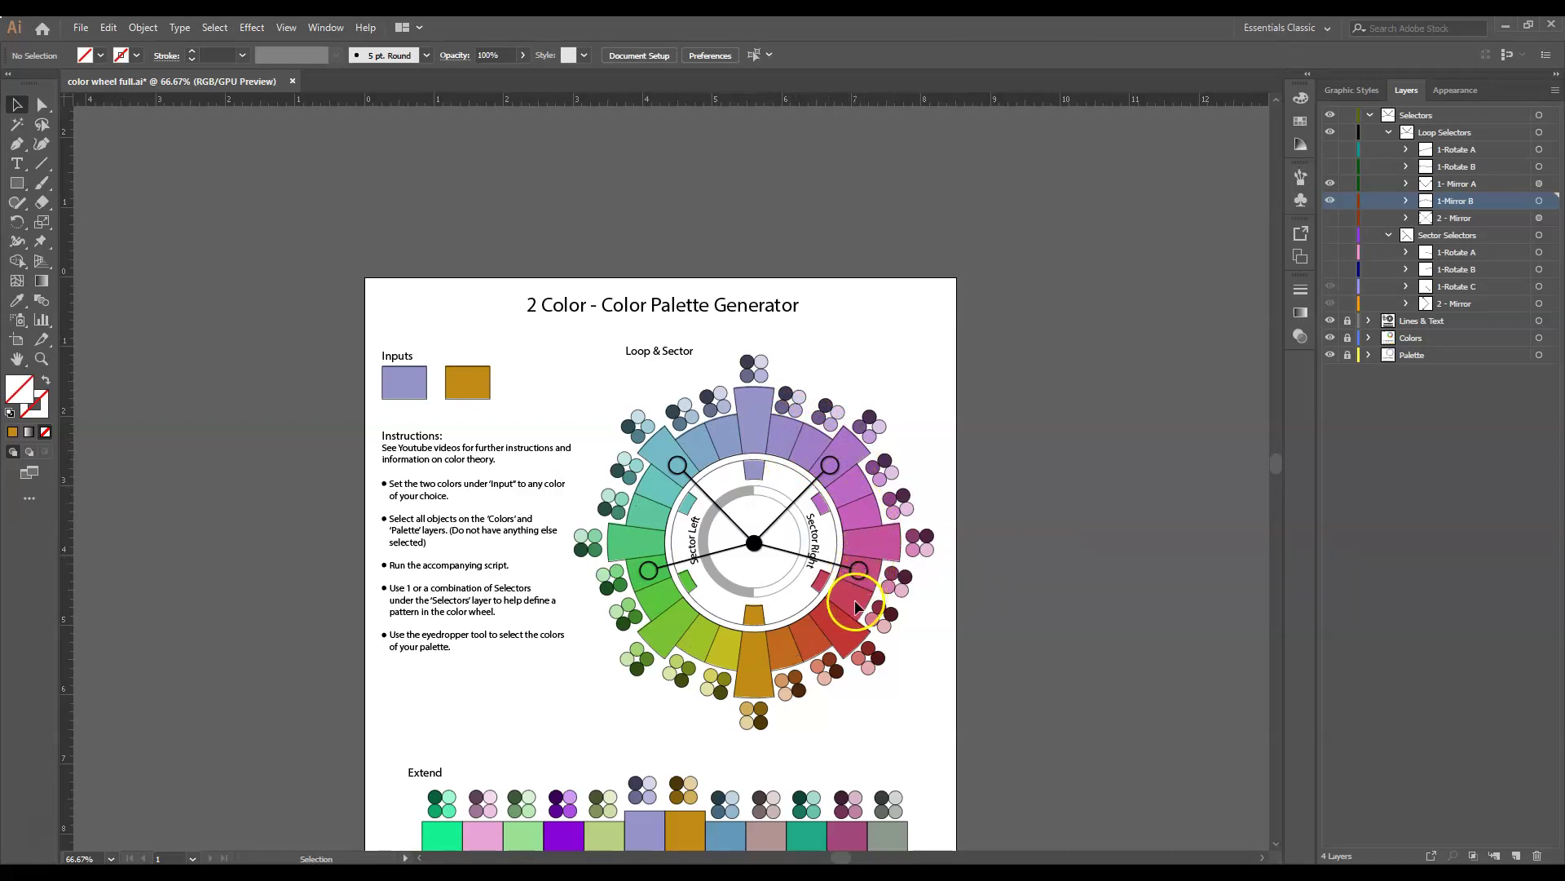
click(799, 652)
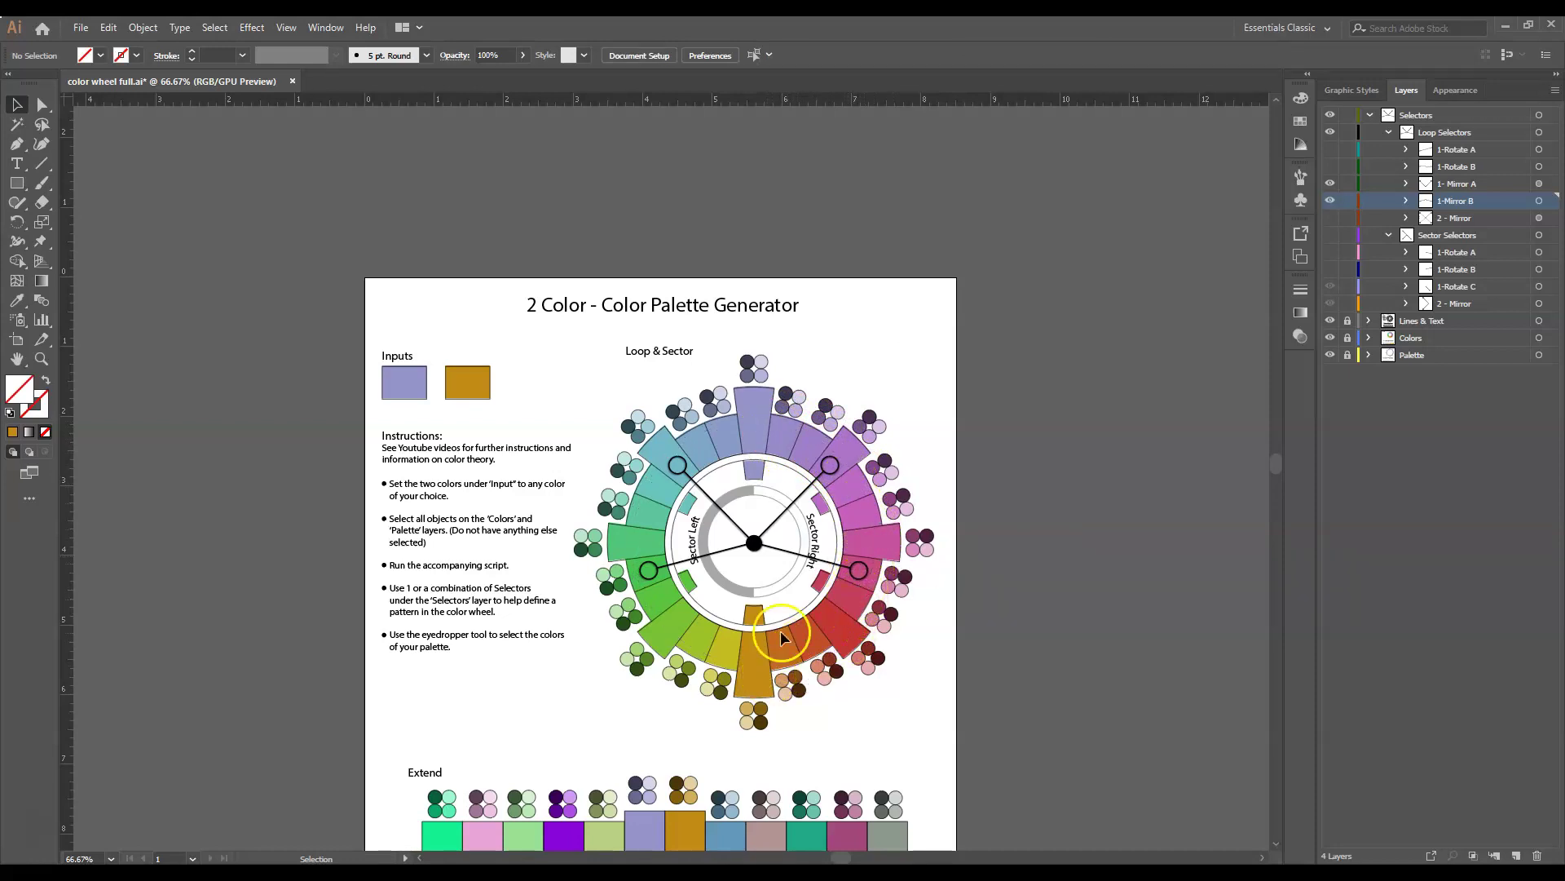
click(780, 433)
click(866, 514)
click(634, 502)
click(1090, 259)
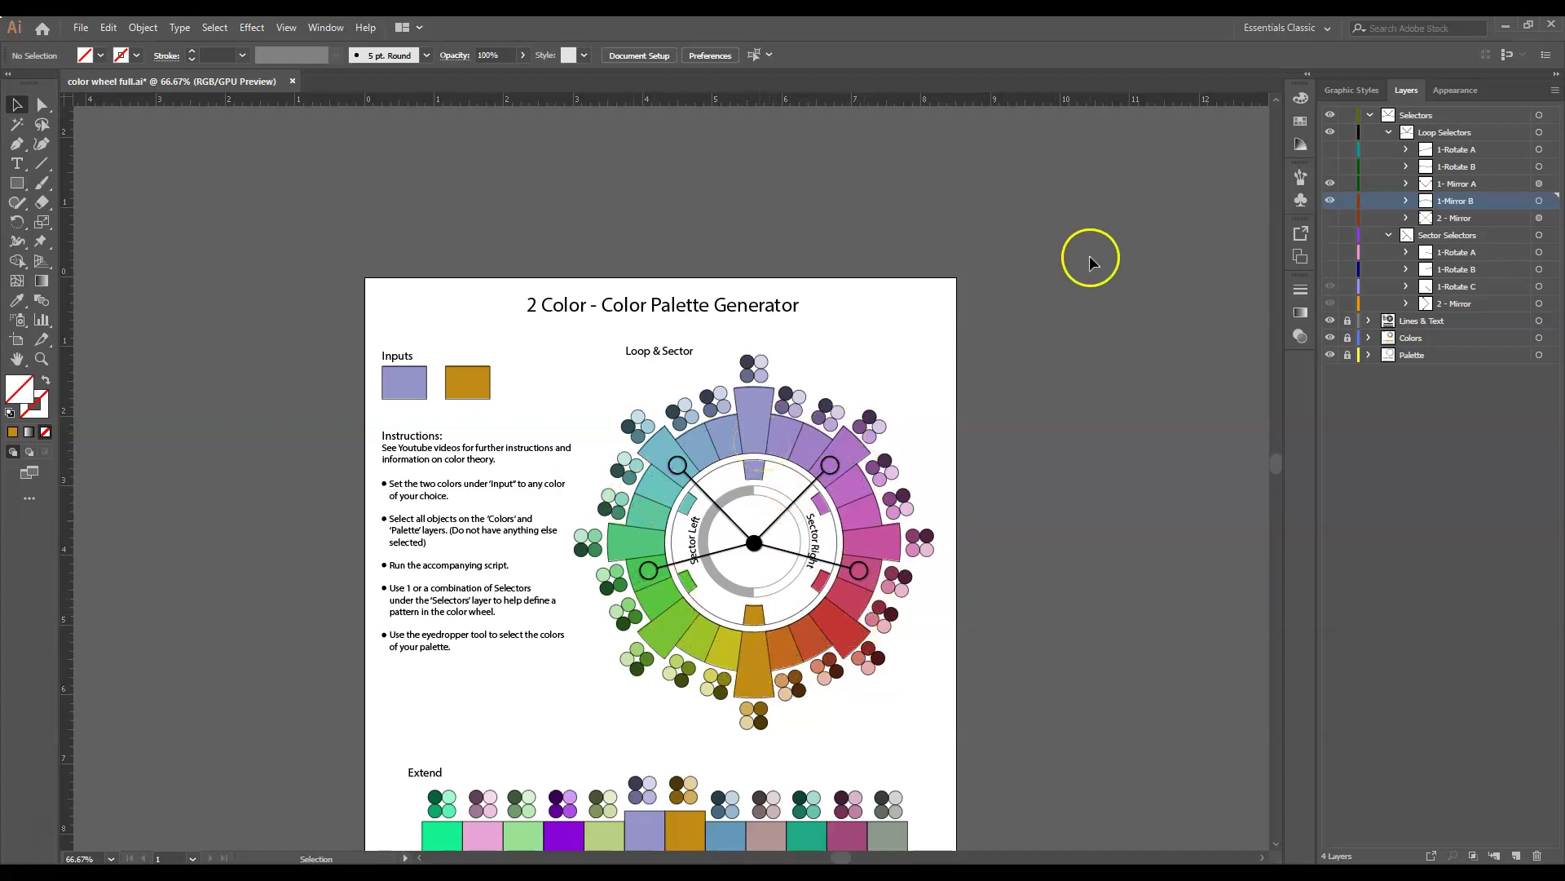
click(882, 531)
click(656, 515)
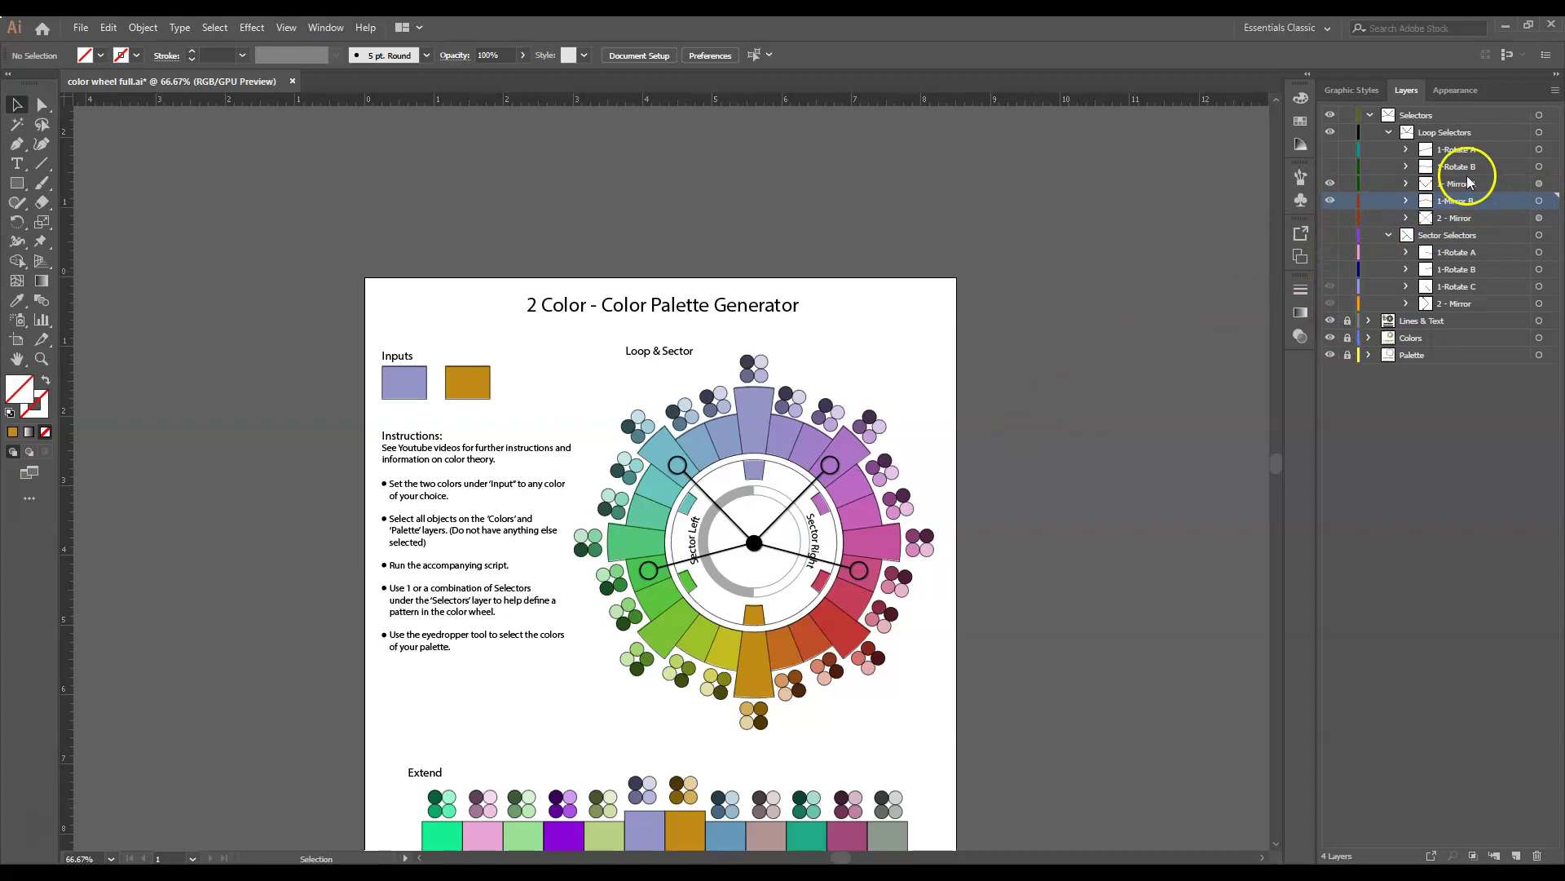
Hide the mirror selectors and show 1-Rotate B as the active layer.
click(1329, 199)
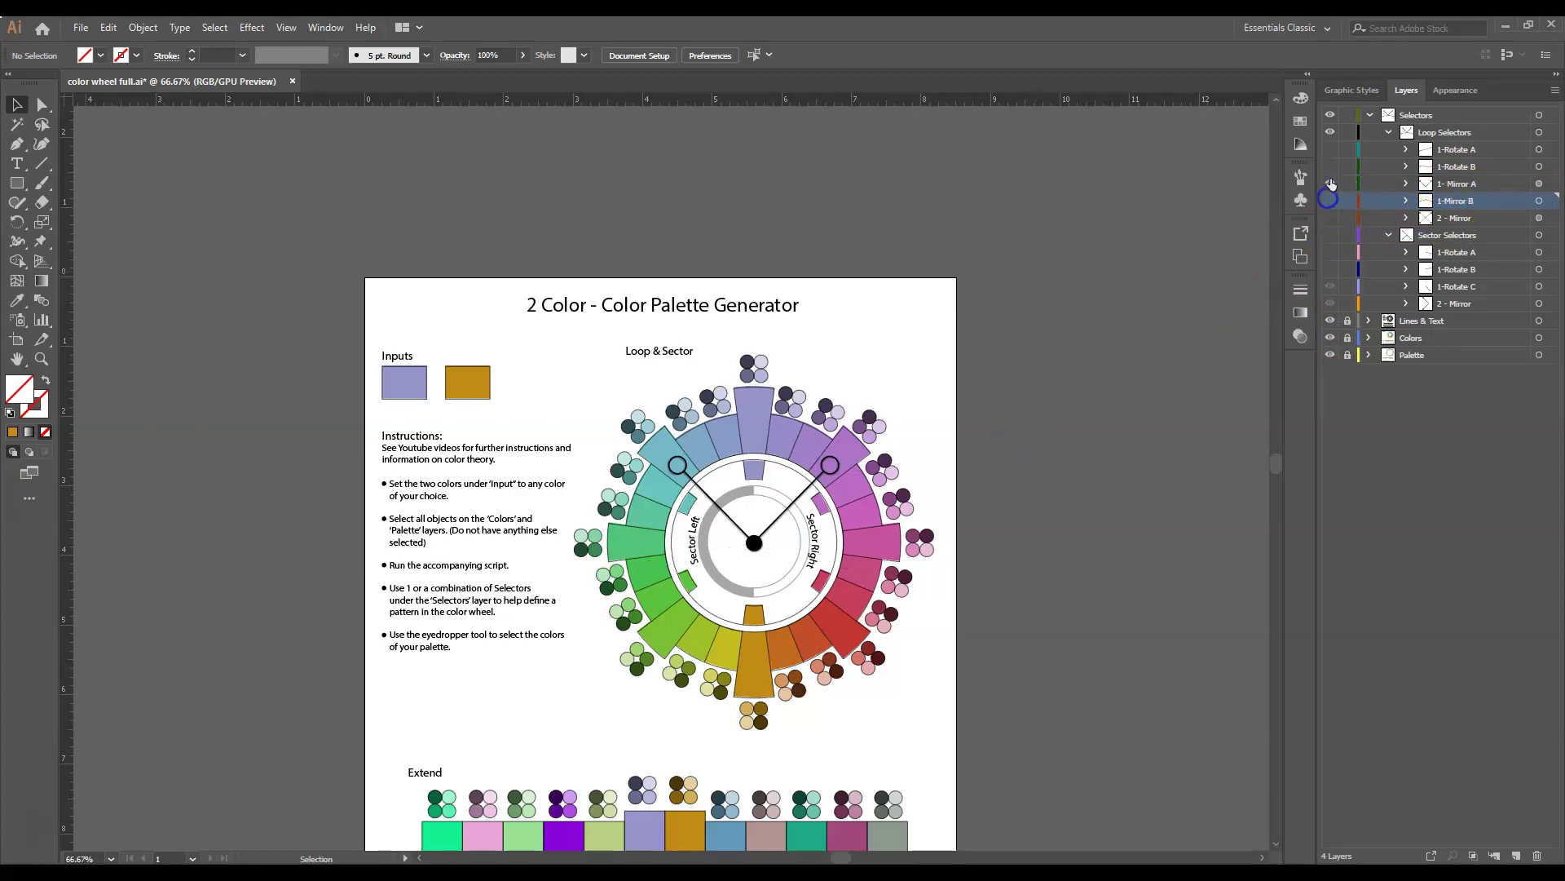
click(1330, 184)
click(1329, 218)
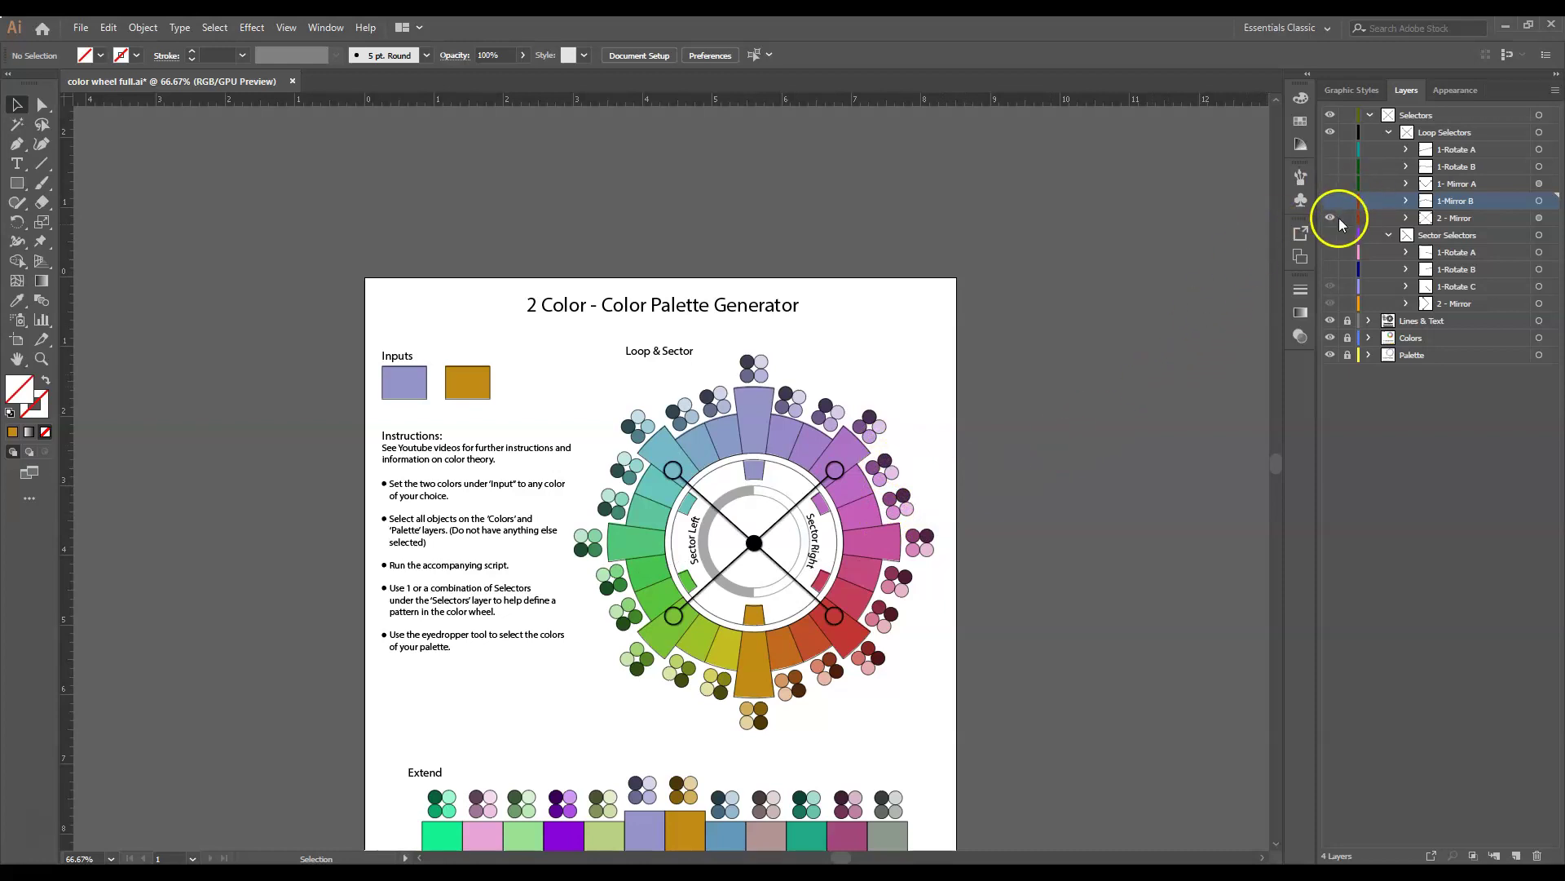
click(1329, 218)
click(1330, 166)
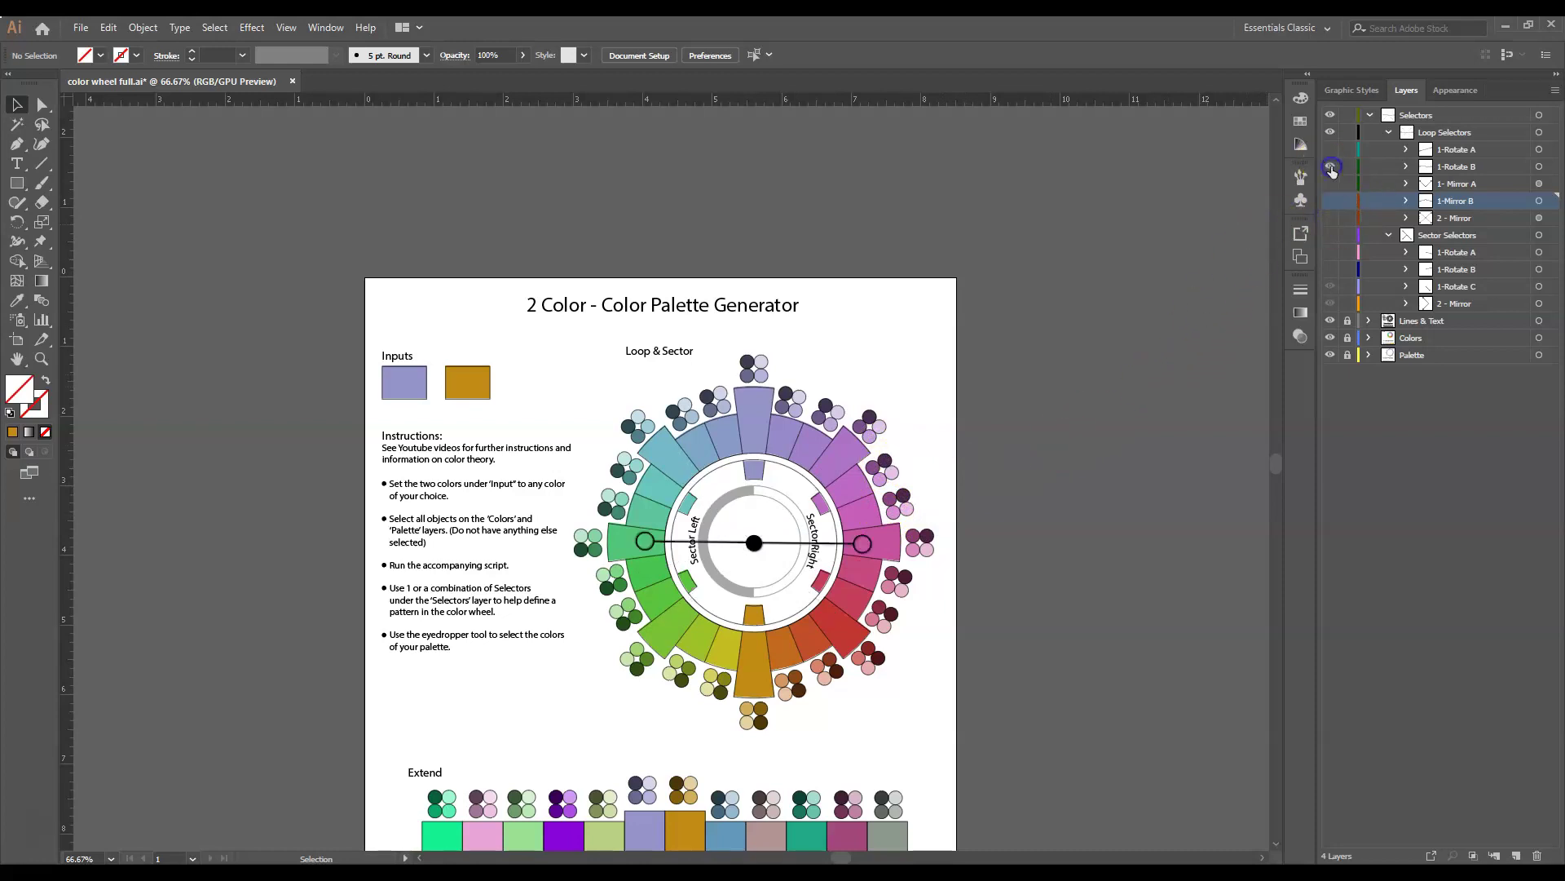
click(1448, 168)
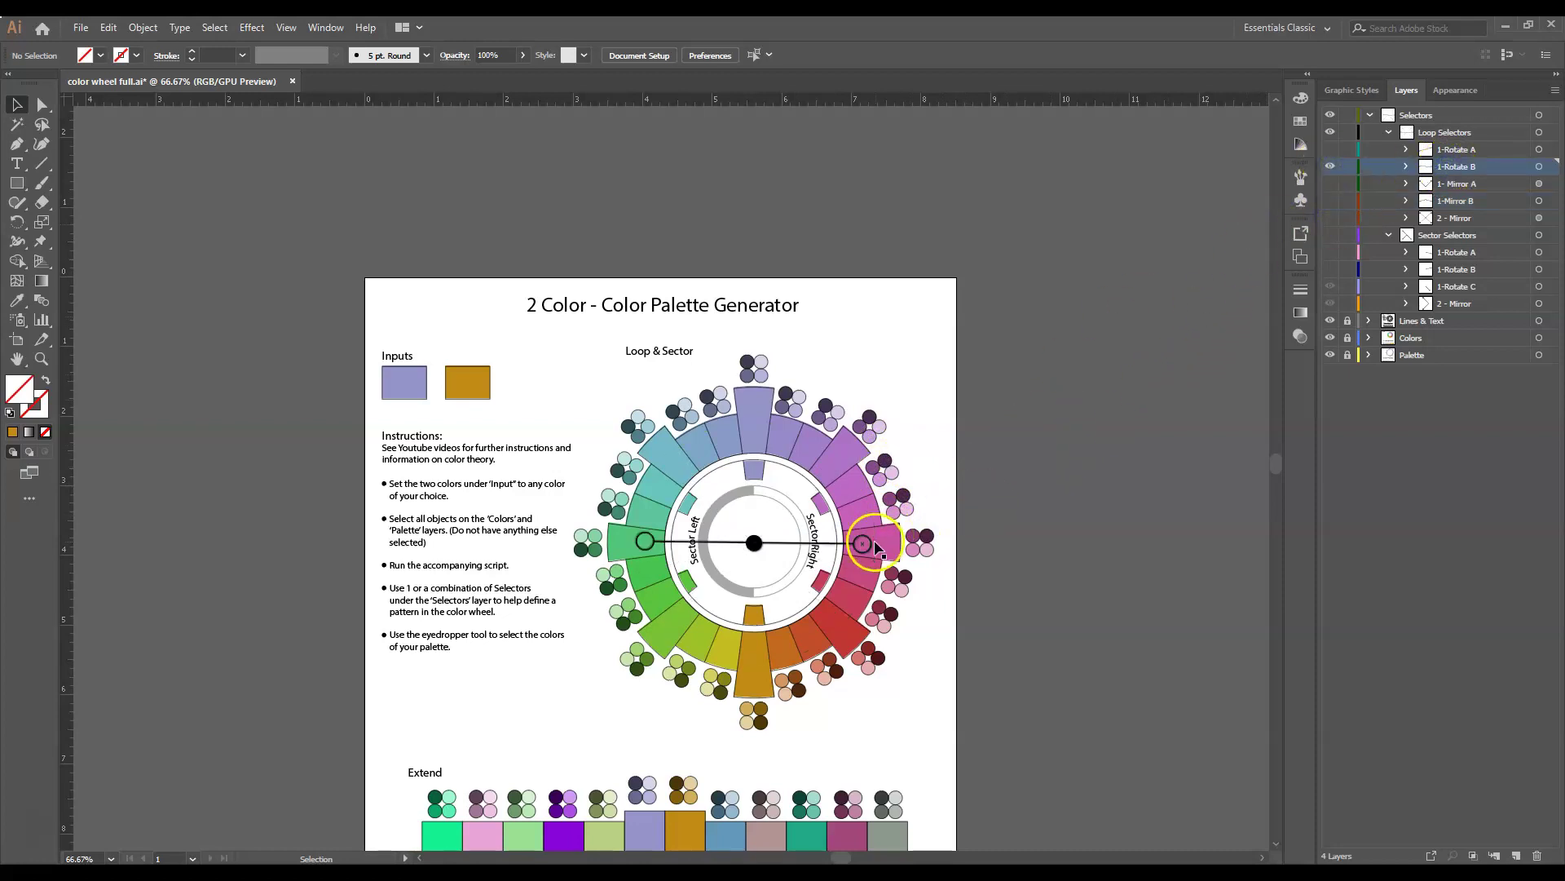
Rotate the 1-Rotate B selector line about 30° to a diagonal.
click(826, 549)
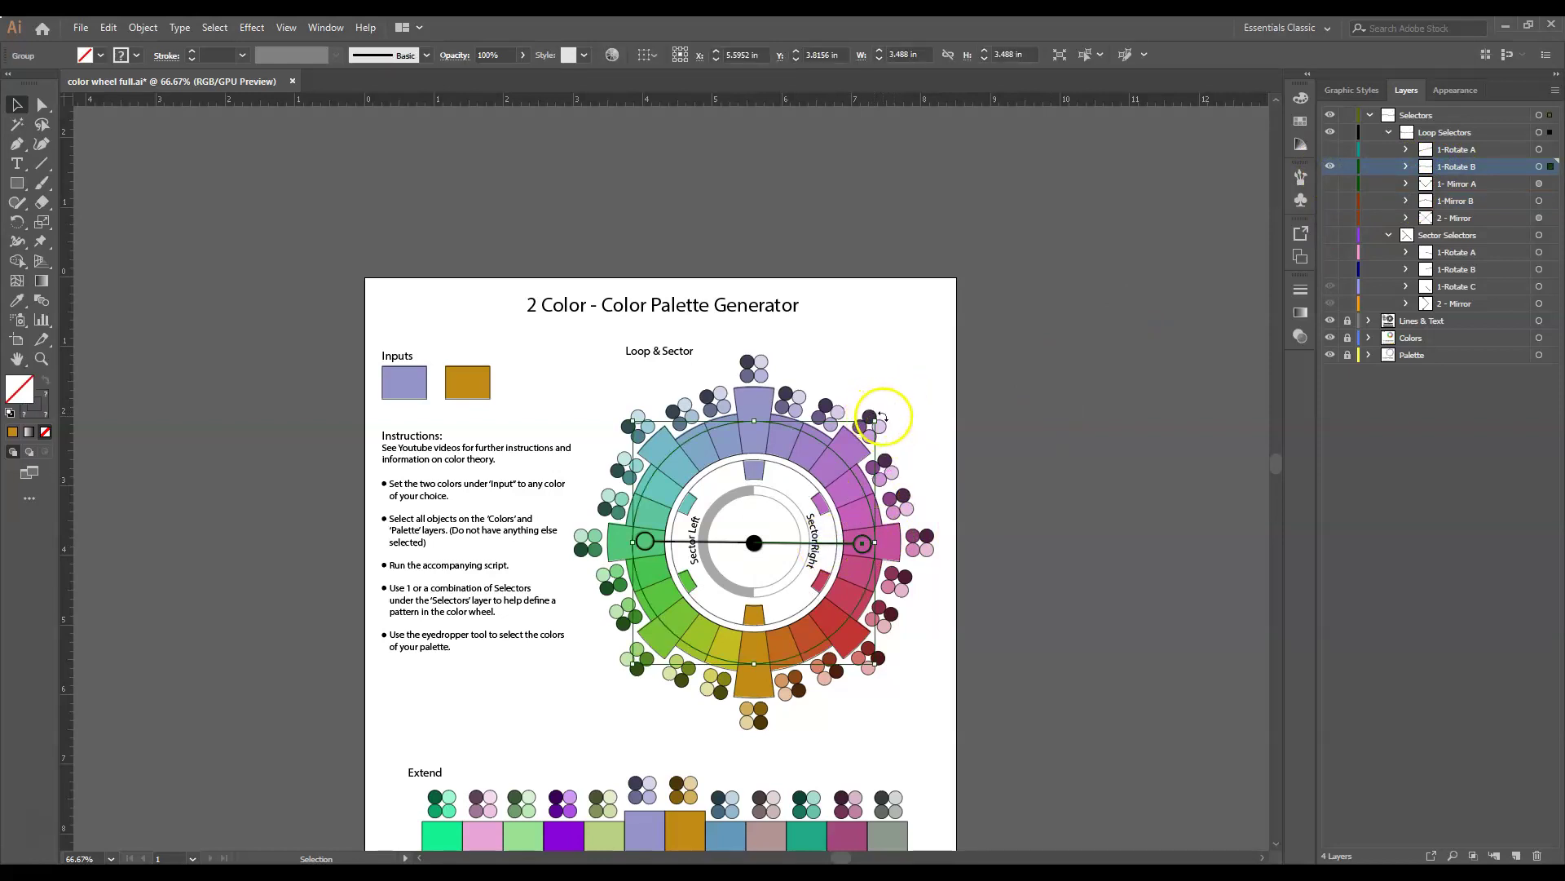
drag(883, 416, 853, 353)
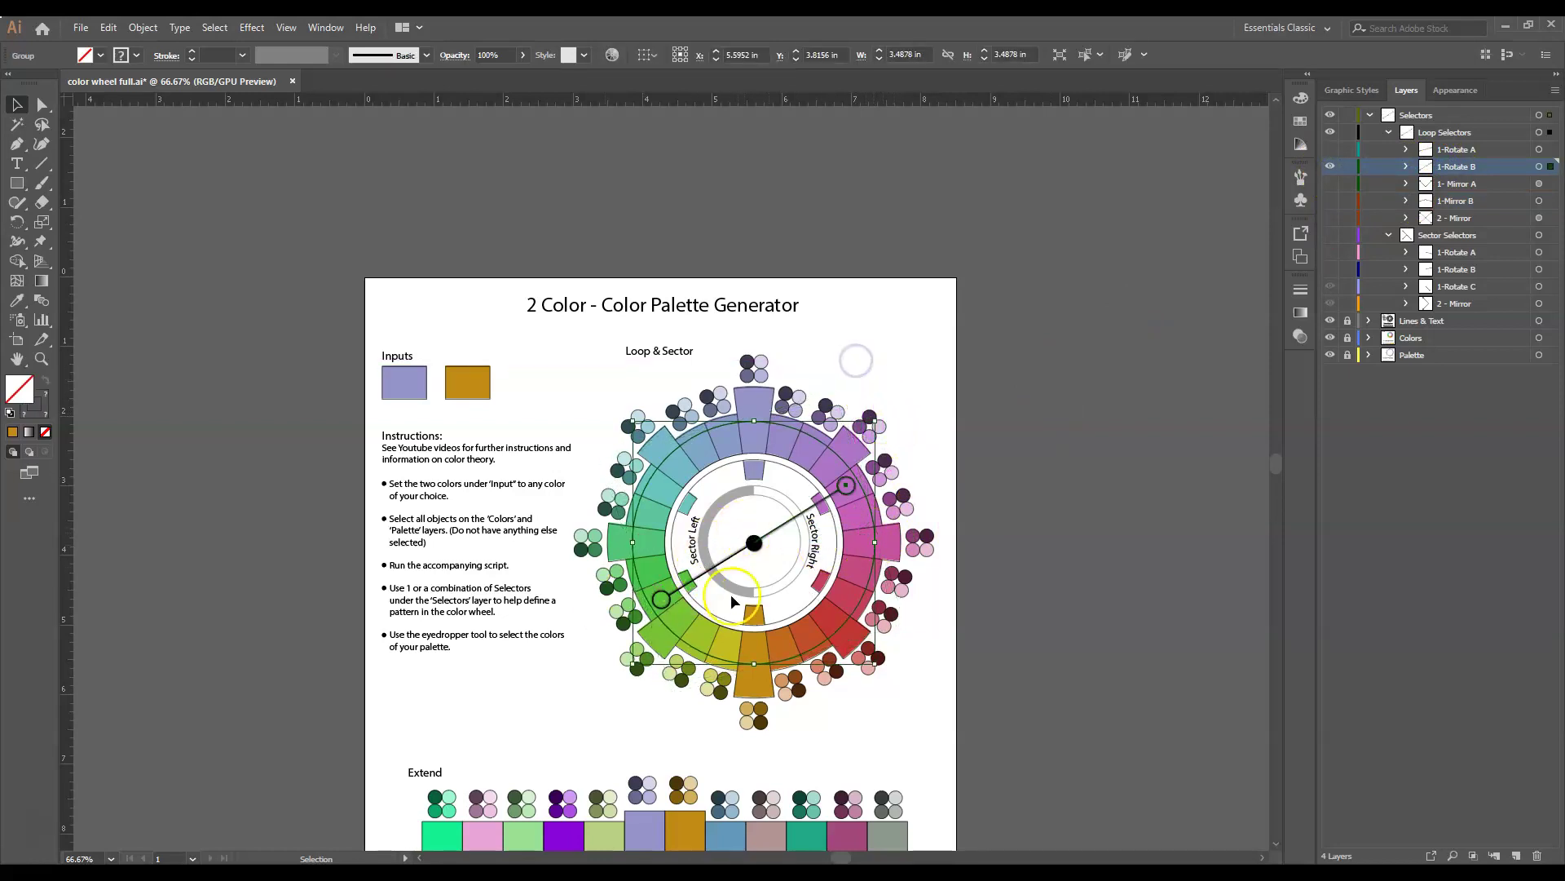
click(820, 487)
click(681, 562)
Show 1-Rotate A, rotate the lines about 10°, and turn the loop selector around the wheel.
click(1330, 149)
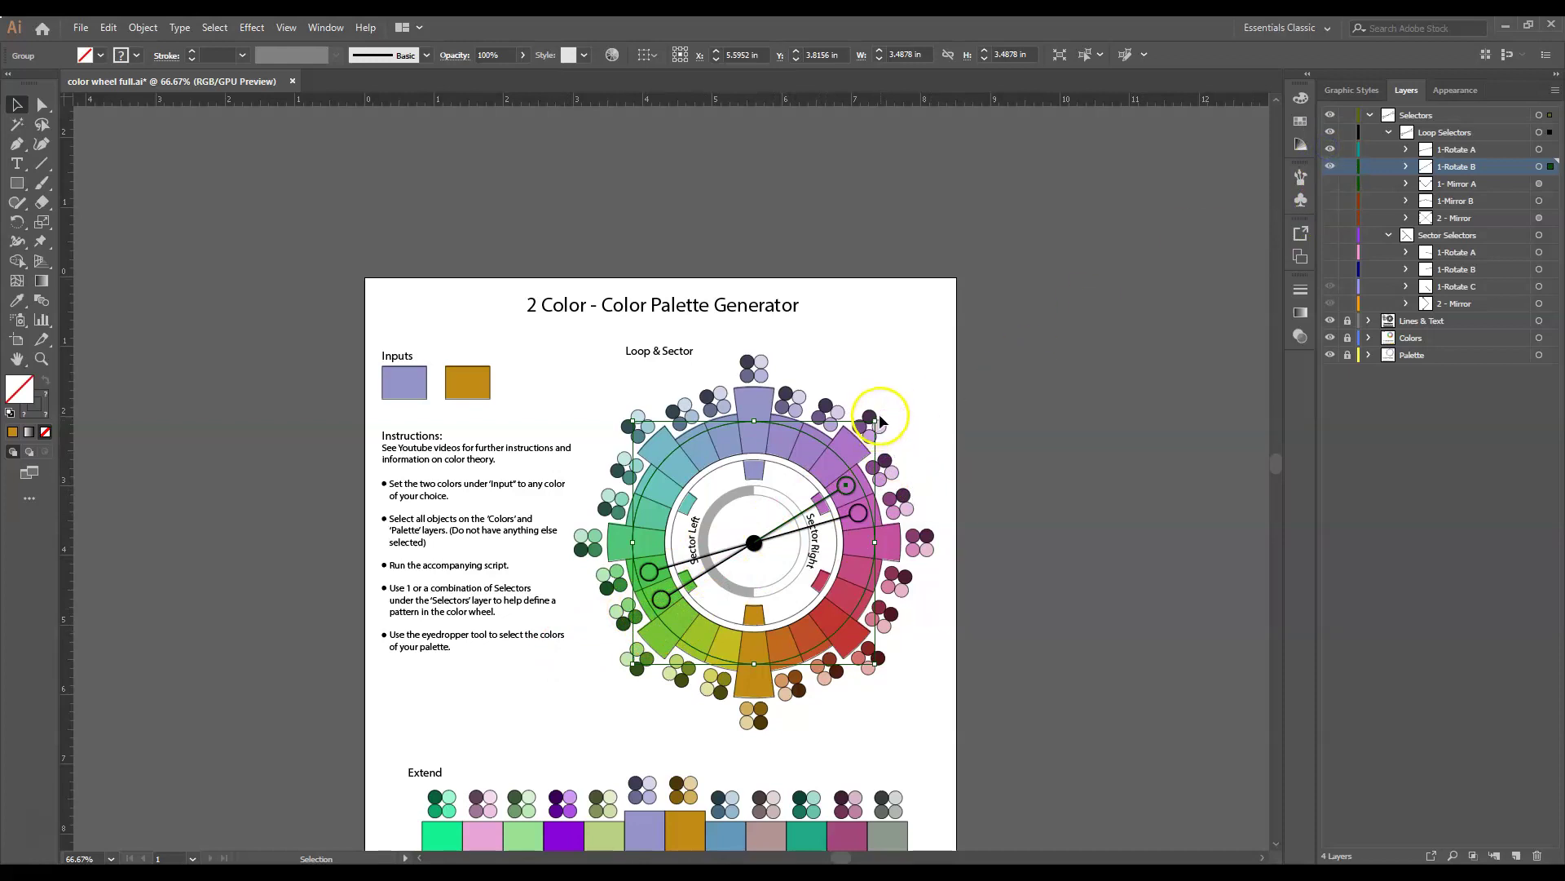
drag(880, 419, 937, 502)
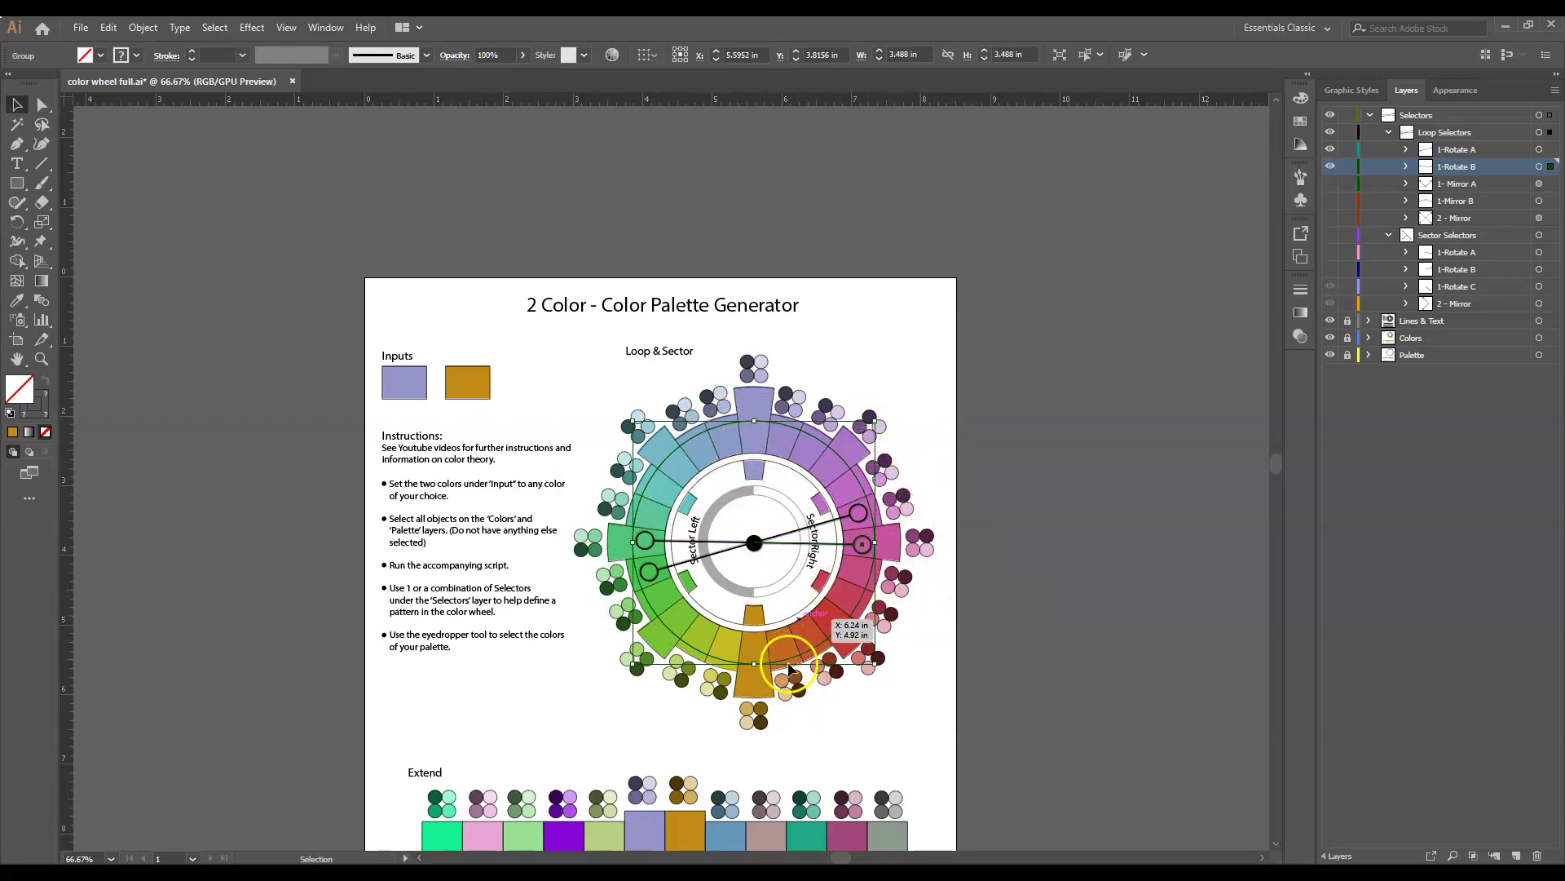
click(850, 337)
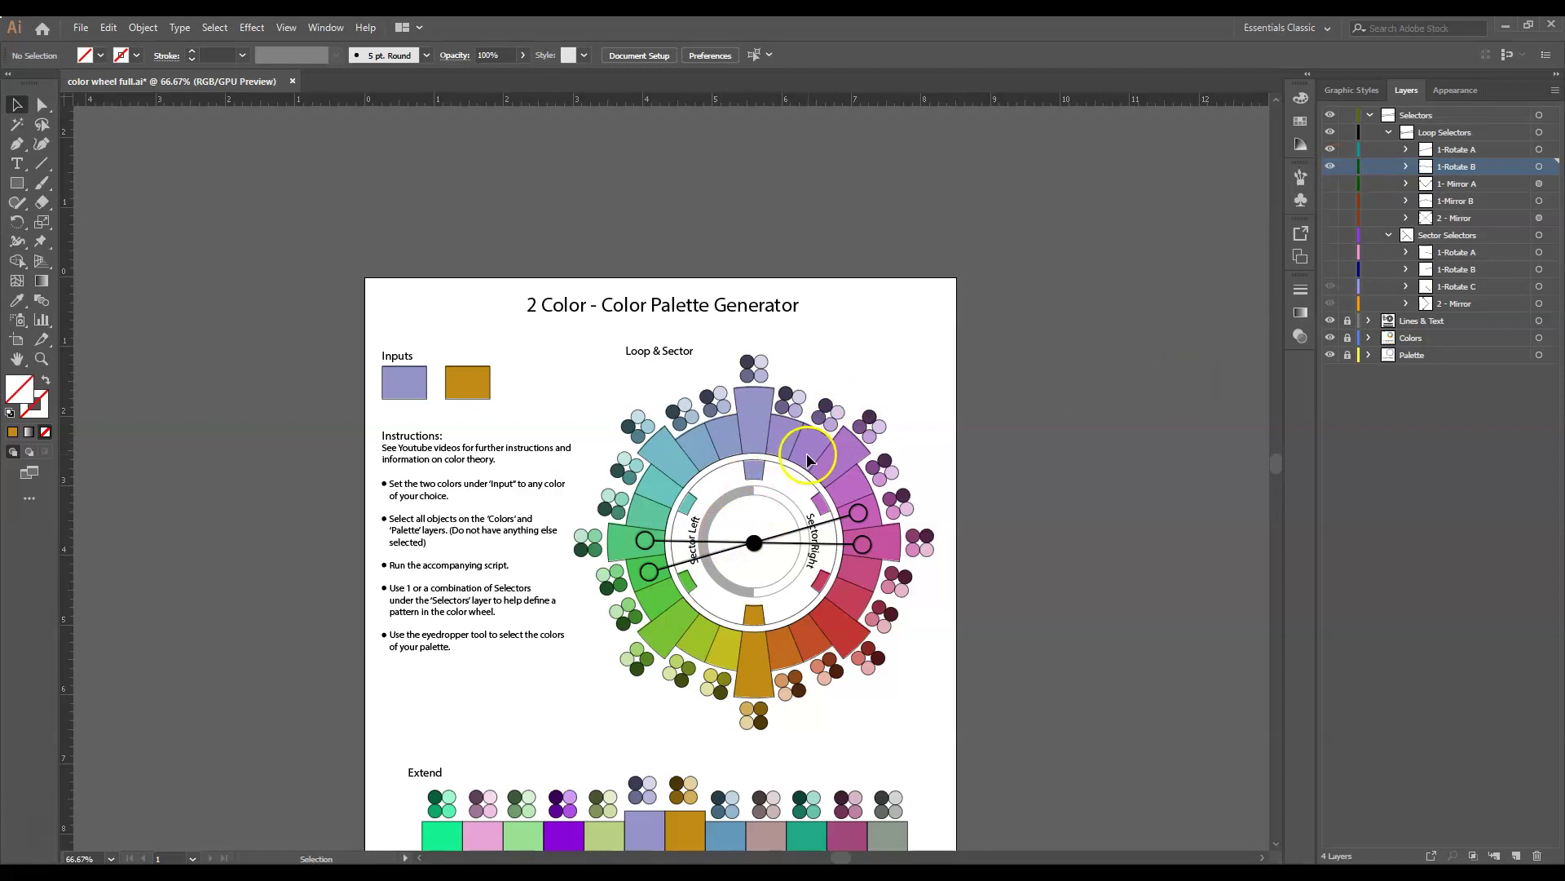
drag(821, 451, 869, 464)
Hide the Loop Selectors, show the Sector Selectors, and hide 1-Rotate C.
click(1330, 132)
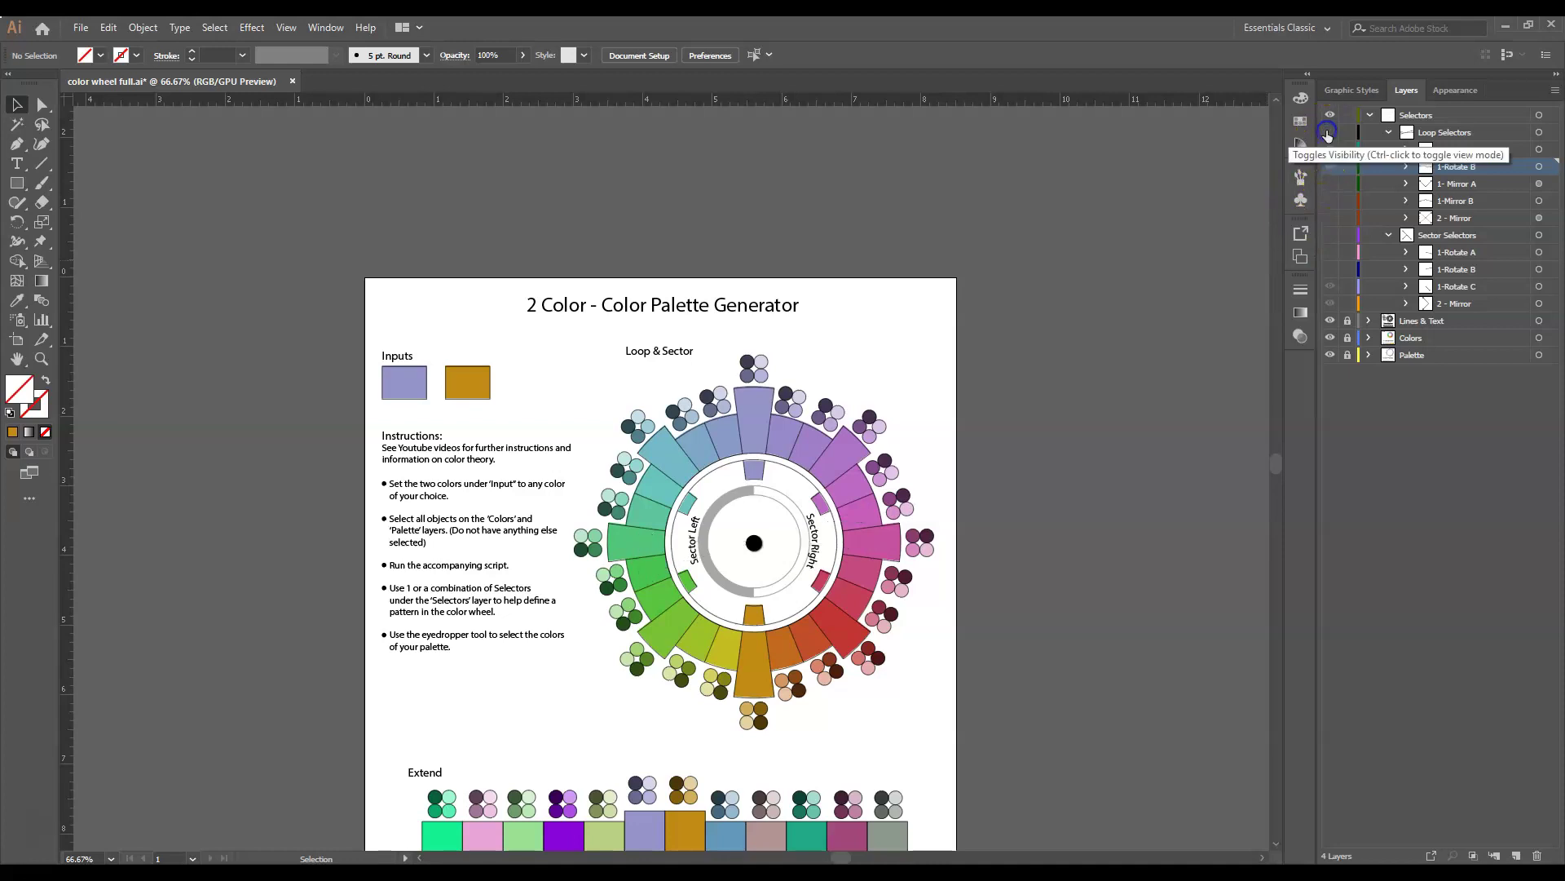
click(1331, 235)
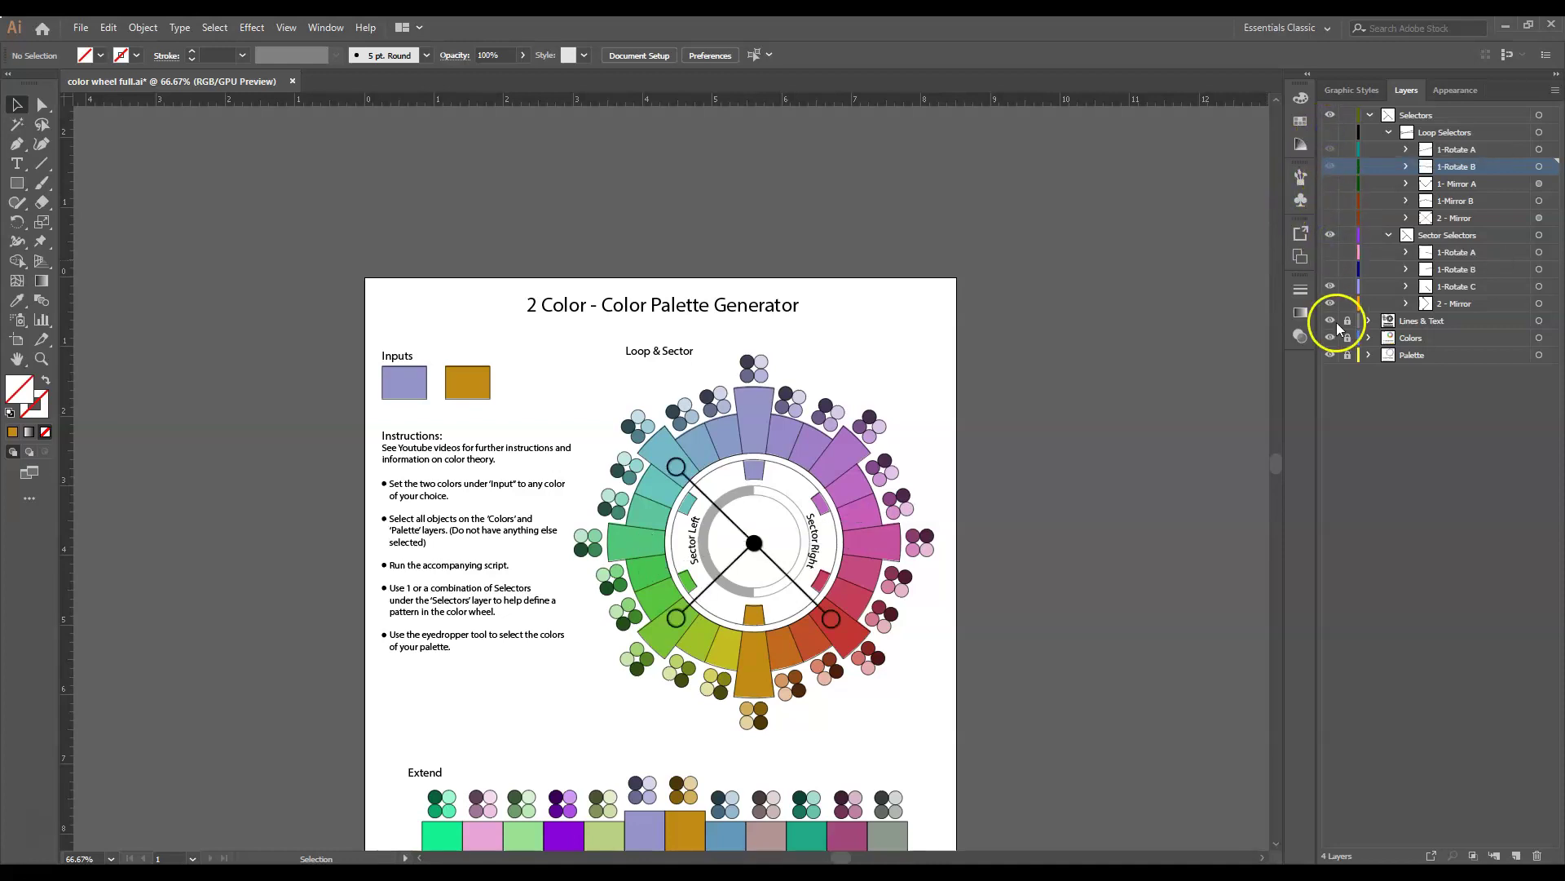
click(1330, 288)
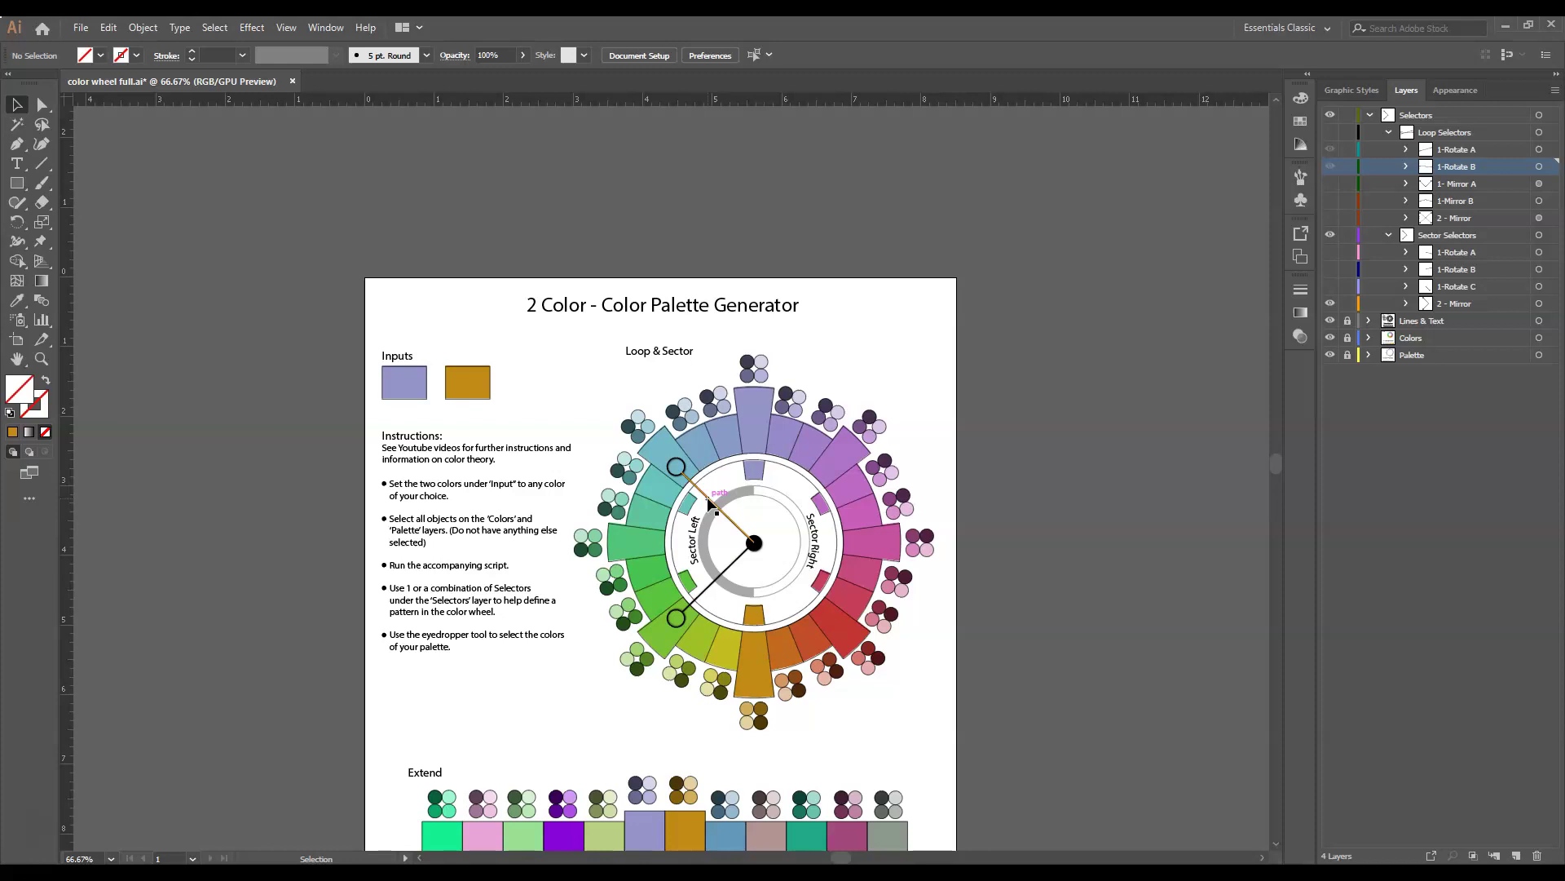
click(739, 644)
click(714, 531)
Swing the 2 - Mirror selector pair onto the magenta side of the wheel, then deselect.
click(733, 561)
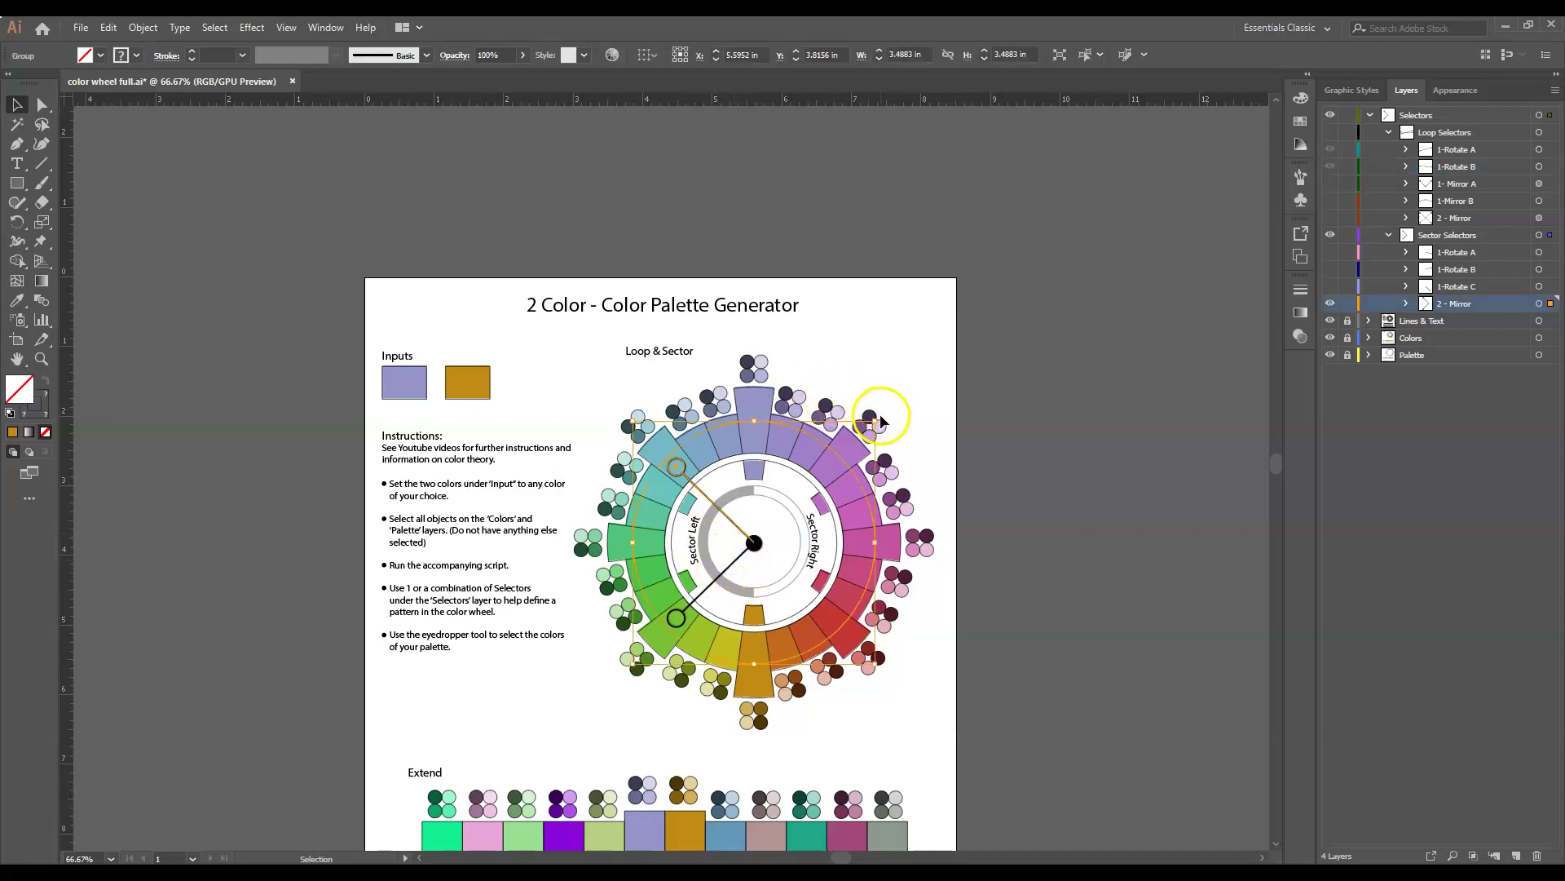
drag(877, 408, 845, 368)
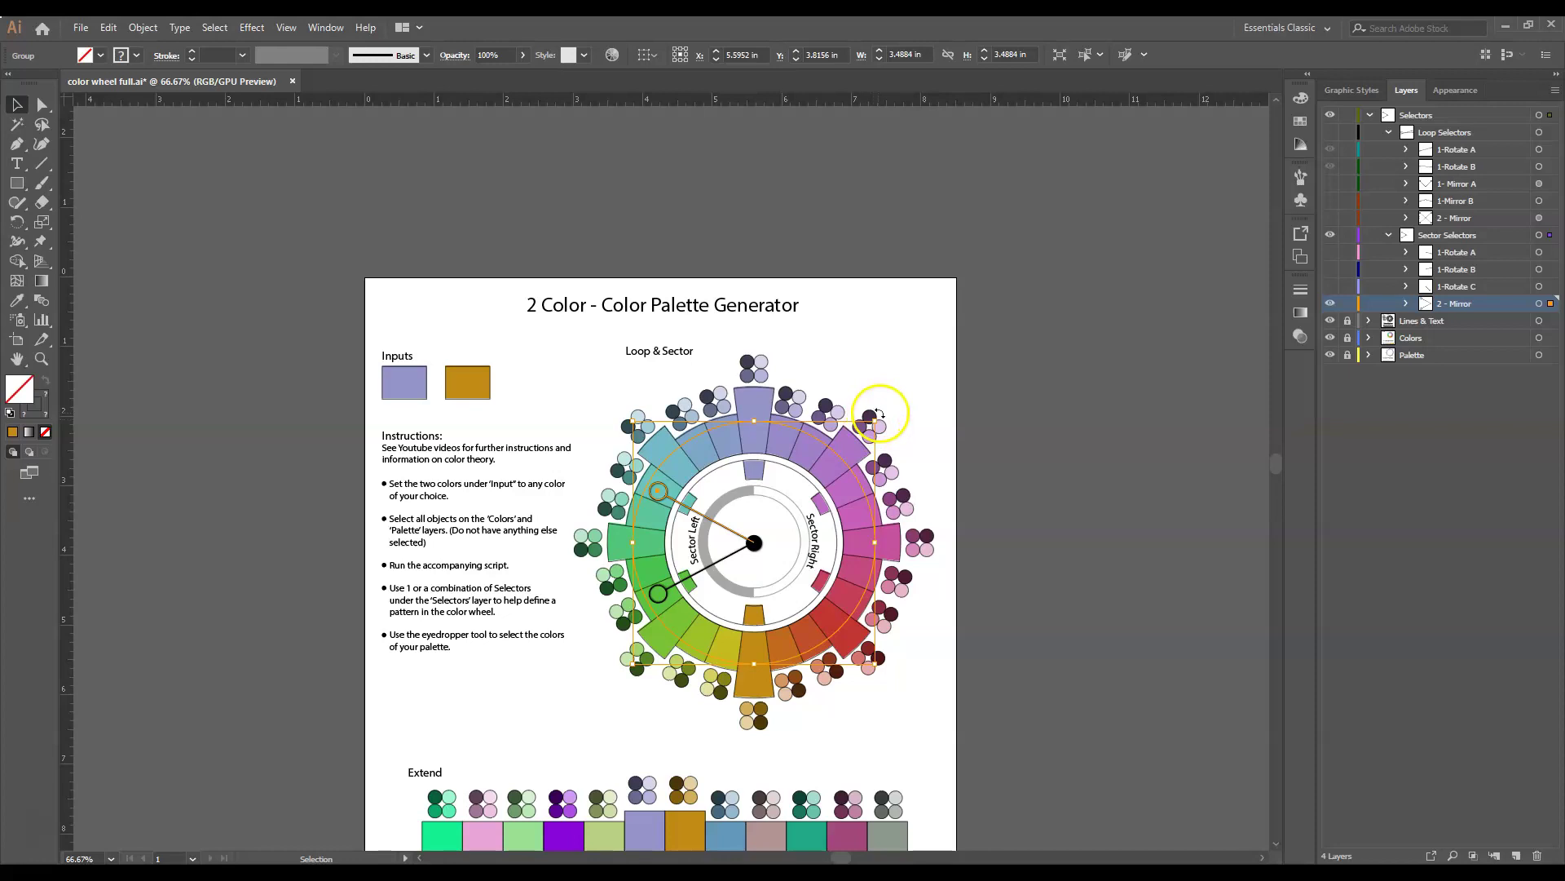
drag(879, 414, 761, 741)
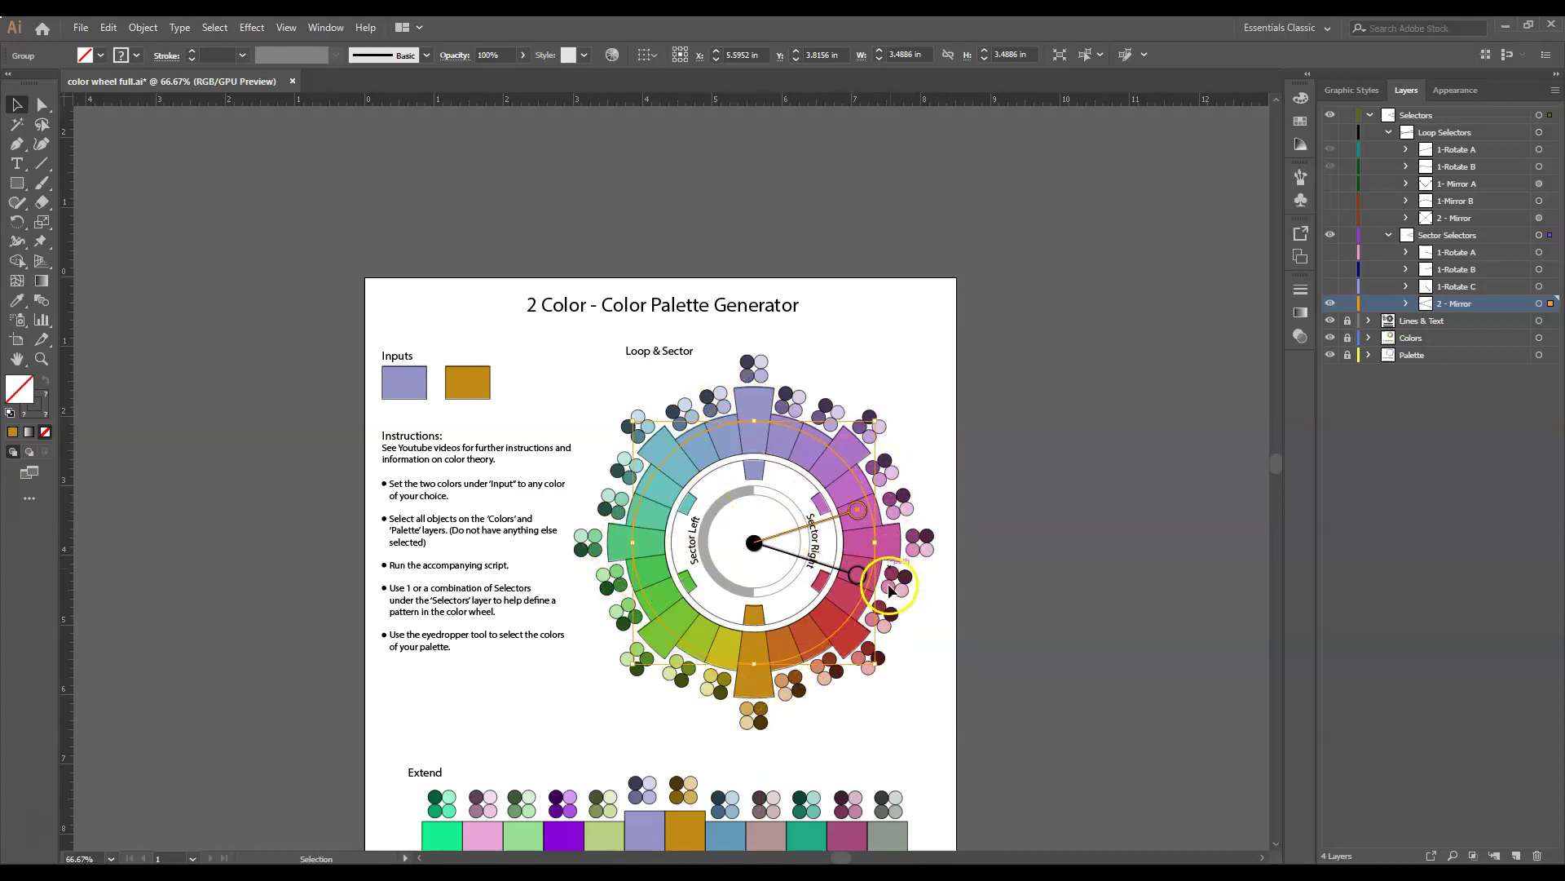
click(878, 369)
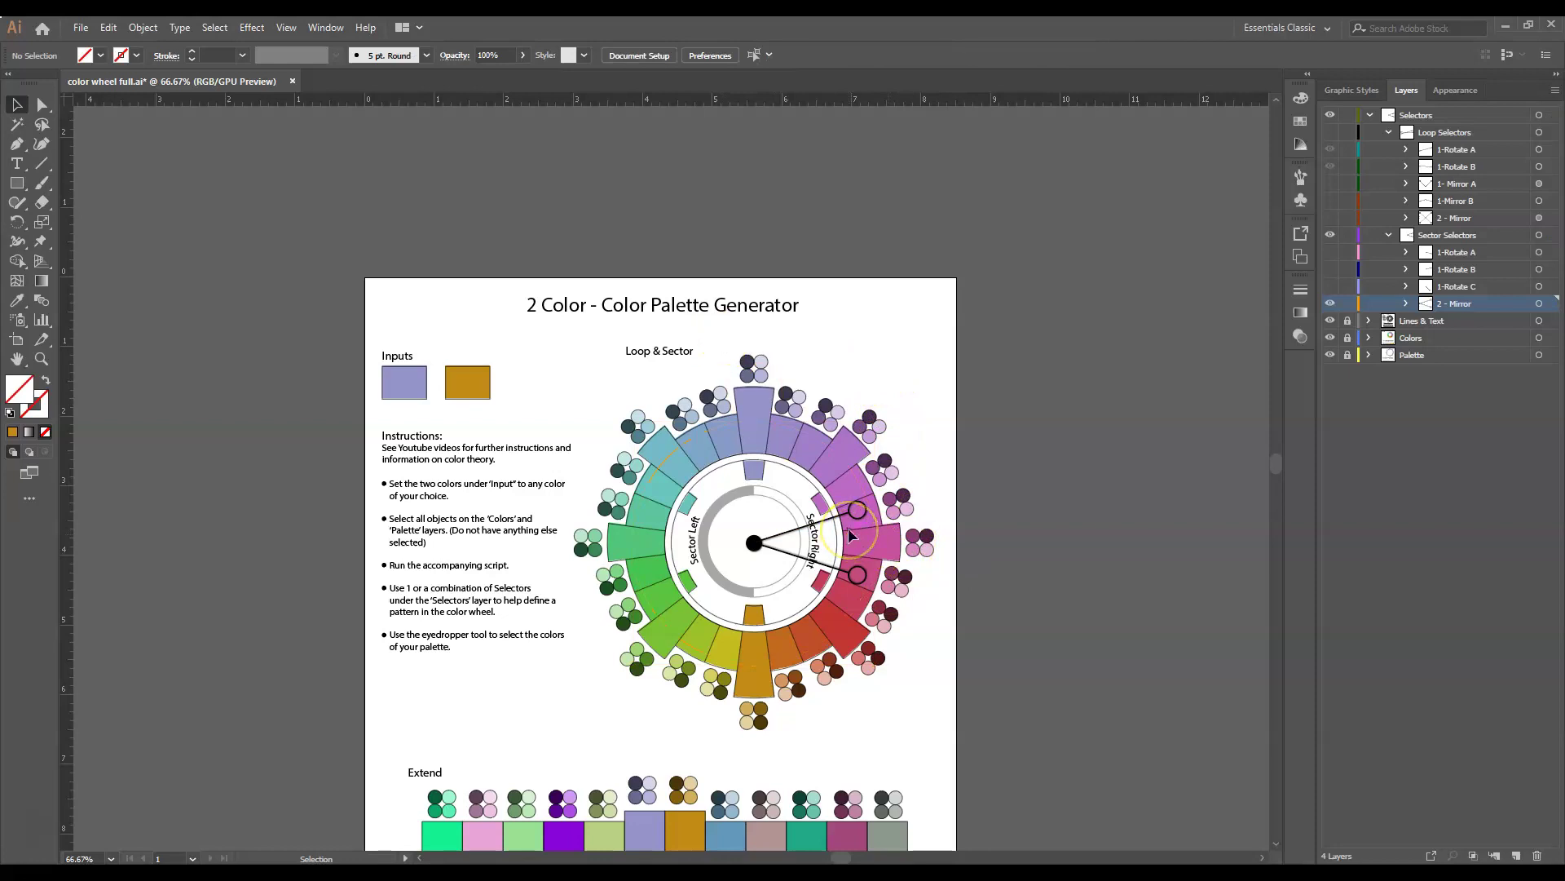
Hide 2 - Mirror and show the 1-Rotate C and 1-Rotate B sector selectors.
click(1350, 333)
click(1331, 304)
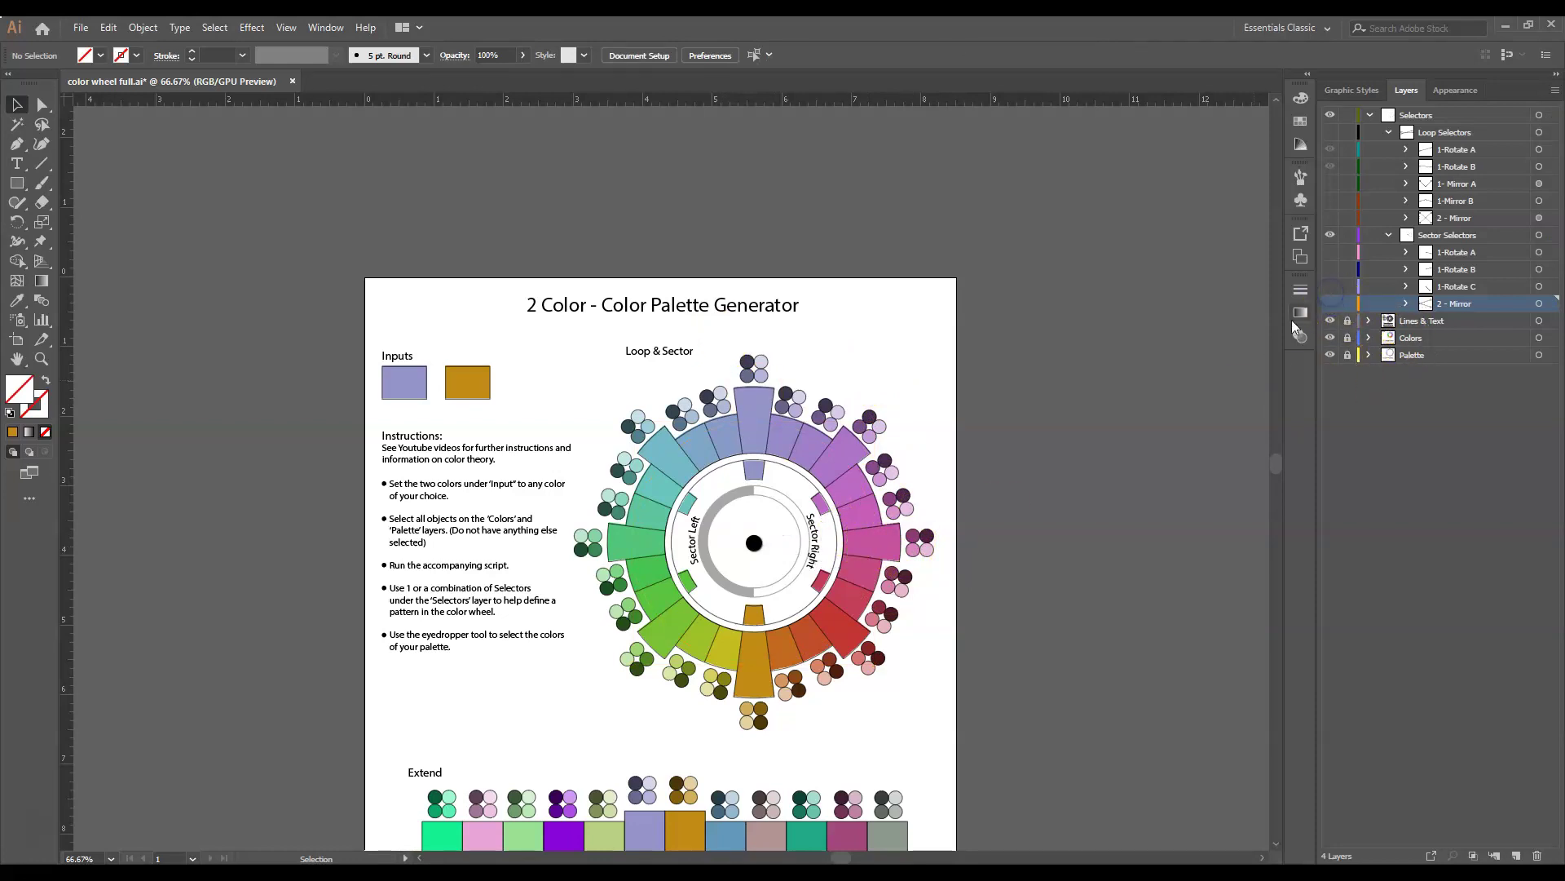
click(1332, 287)
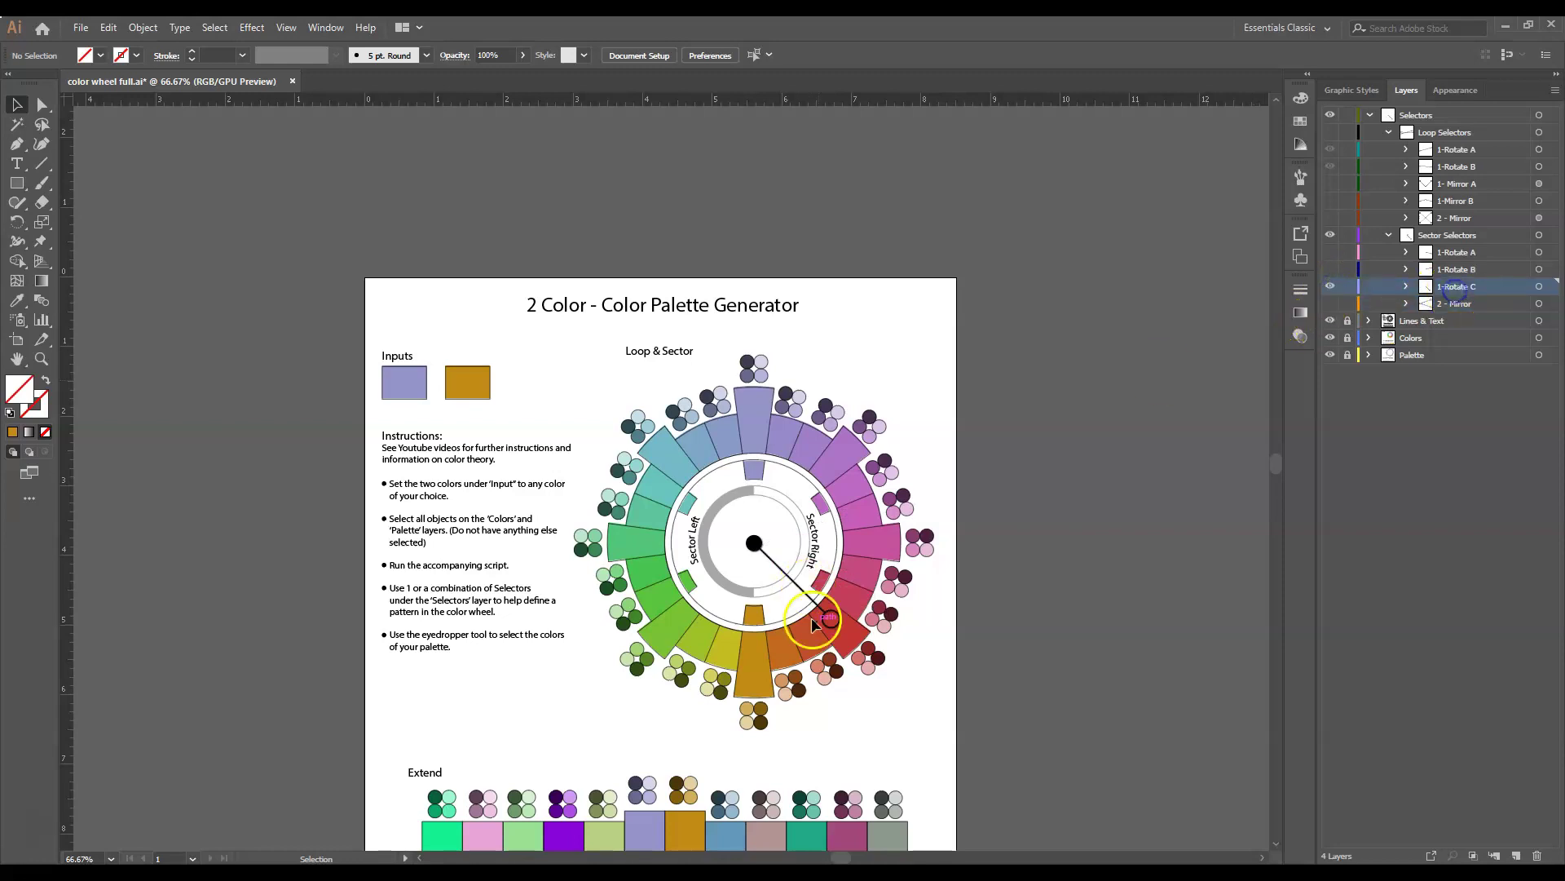
click(1331, 269)
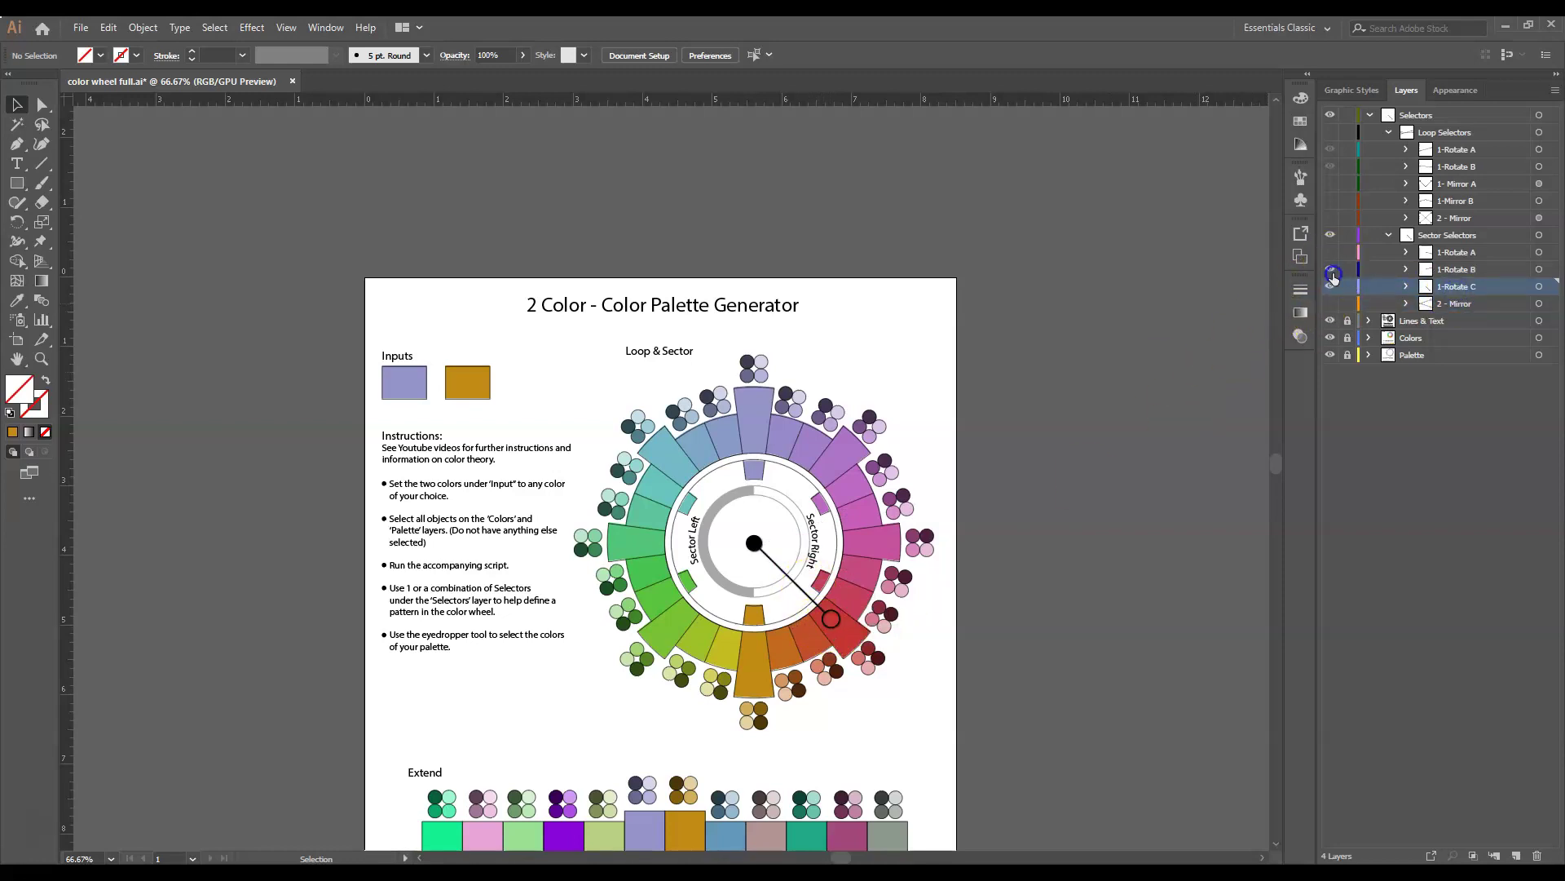
Rotate the 1-Rotate B line about 8.77° up onto a pink-magenta sector.
click(869, 528)
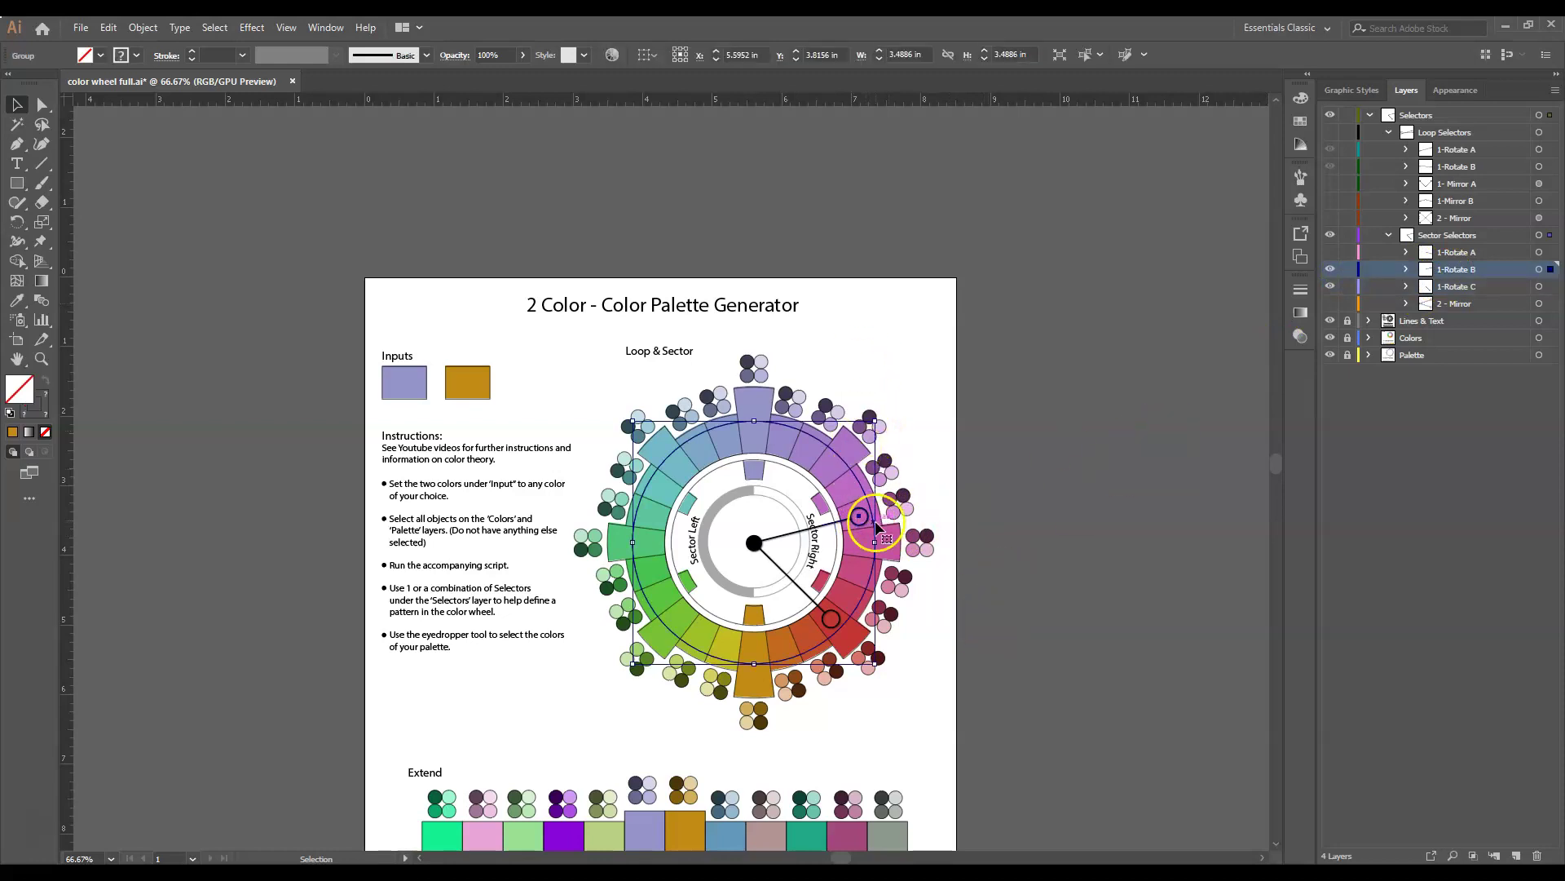
drag(887, 420, 873, 308)
click(872, 309)
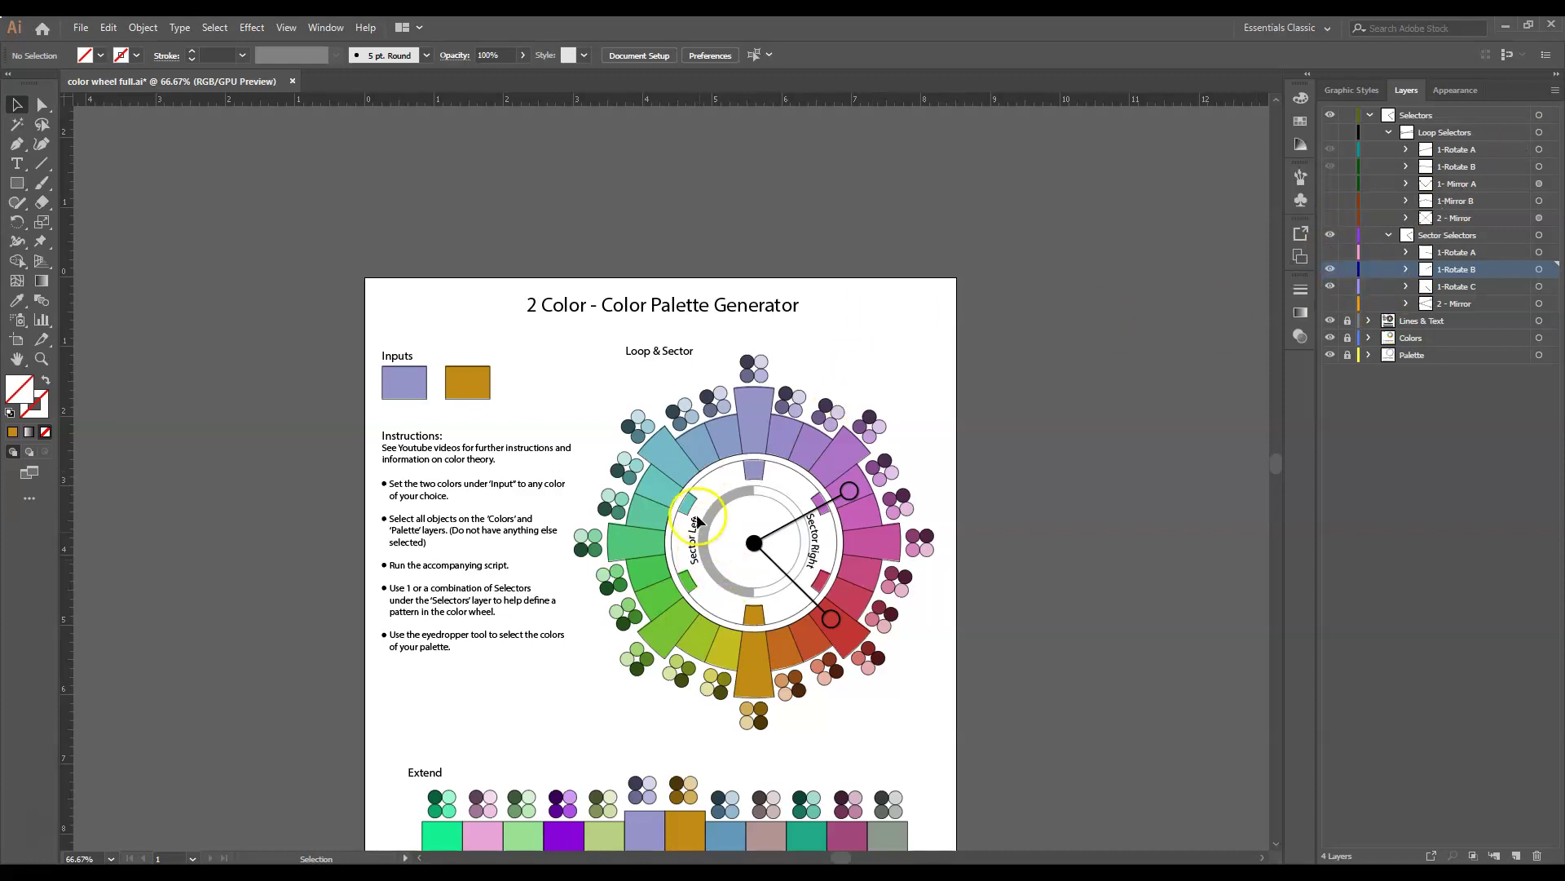
Scroll down to the Extend and Blend rows under the wheel and click among their swatches.
scroll(694, 485, down, 3)
scroll(693, 481, down, 3)
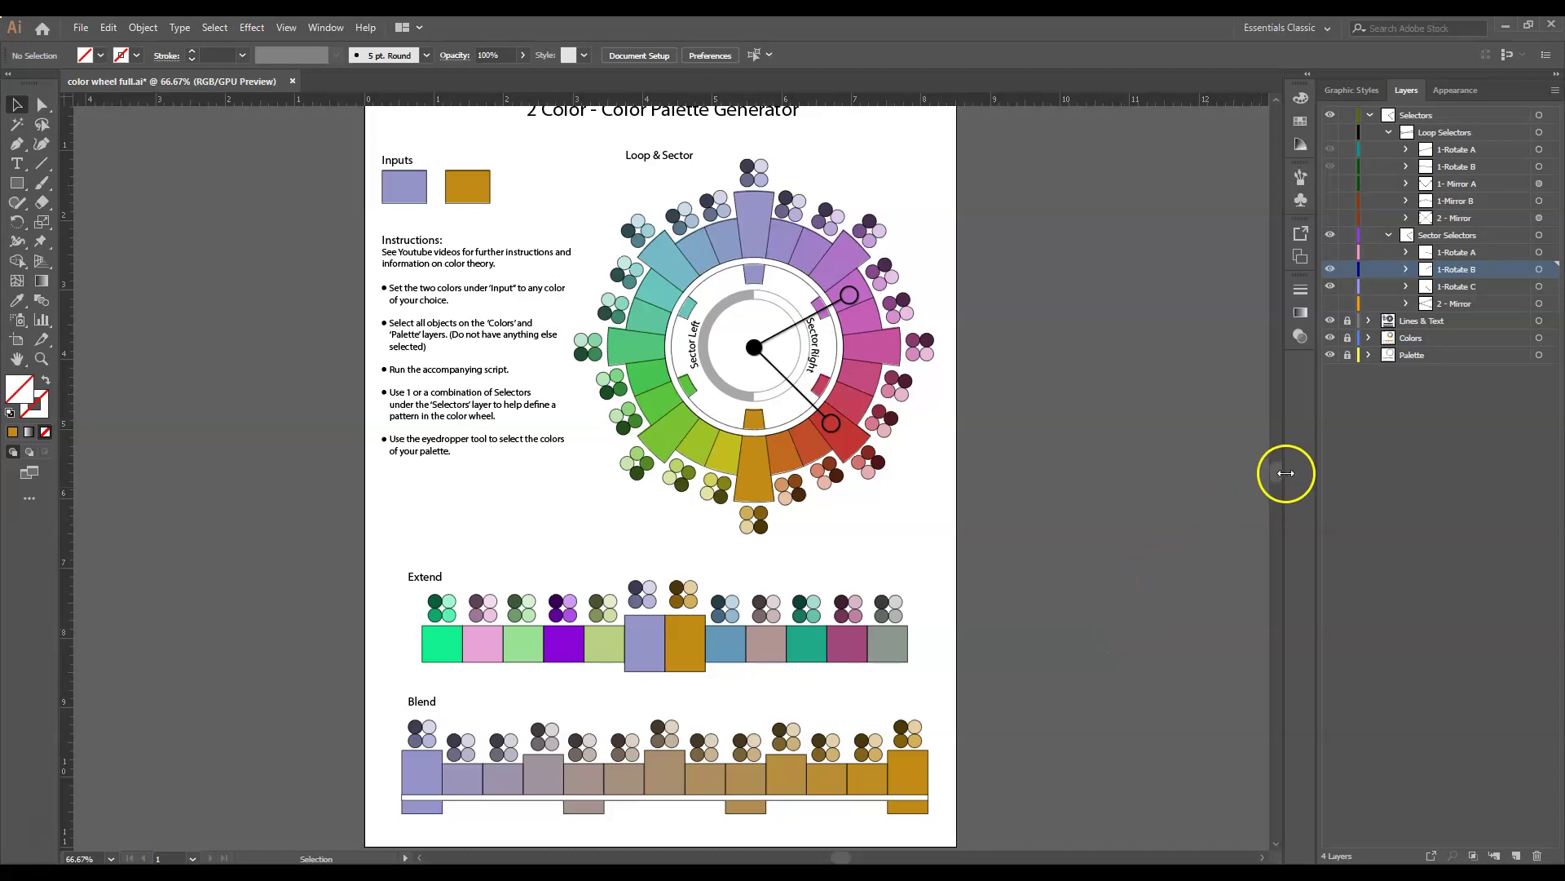
drag(1277, 480, 1276, 474)
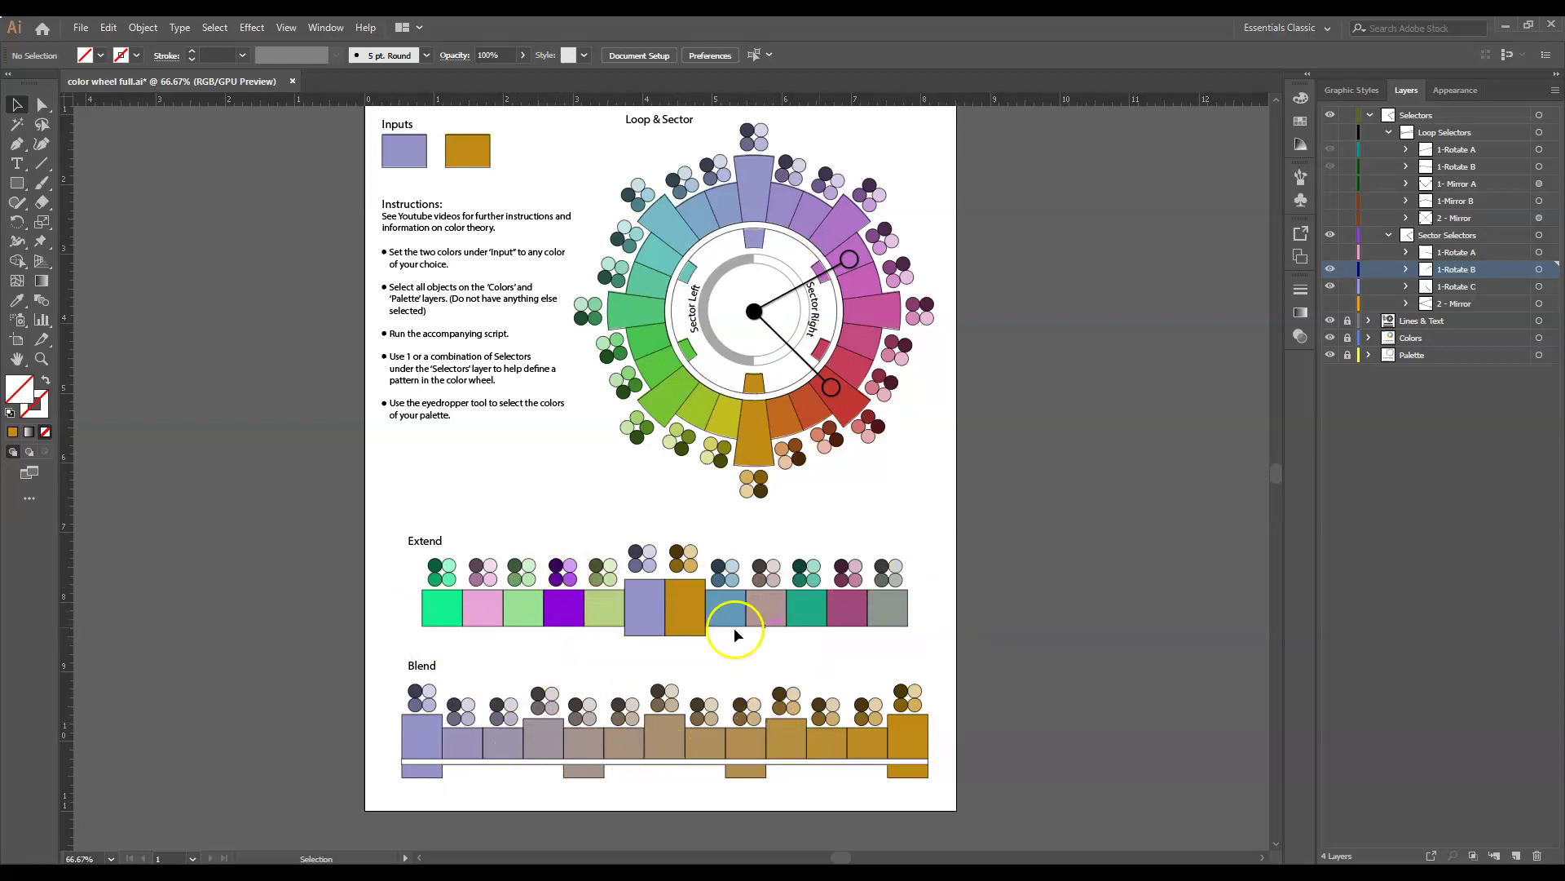
click(683, 604)
click(646, 604)
click(657, 604)
click(836, 609)
click(564, 605)
Eyedropper the first green Extend swatch into the fill and confirm its hex code 11f18f in the Color Picker.
scroll(743, 438, up, 1)
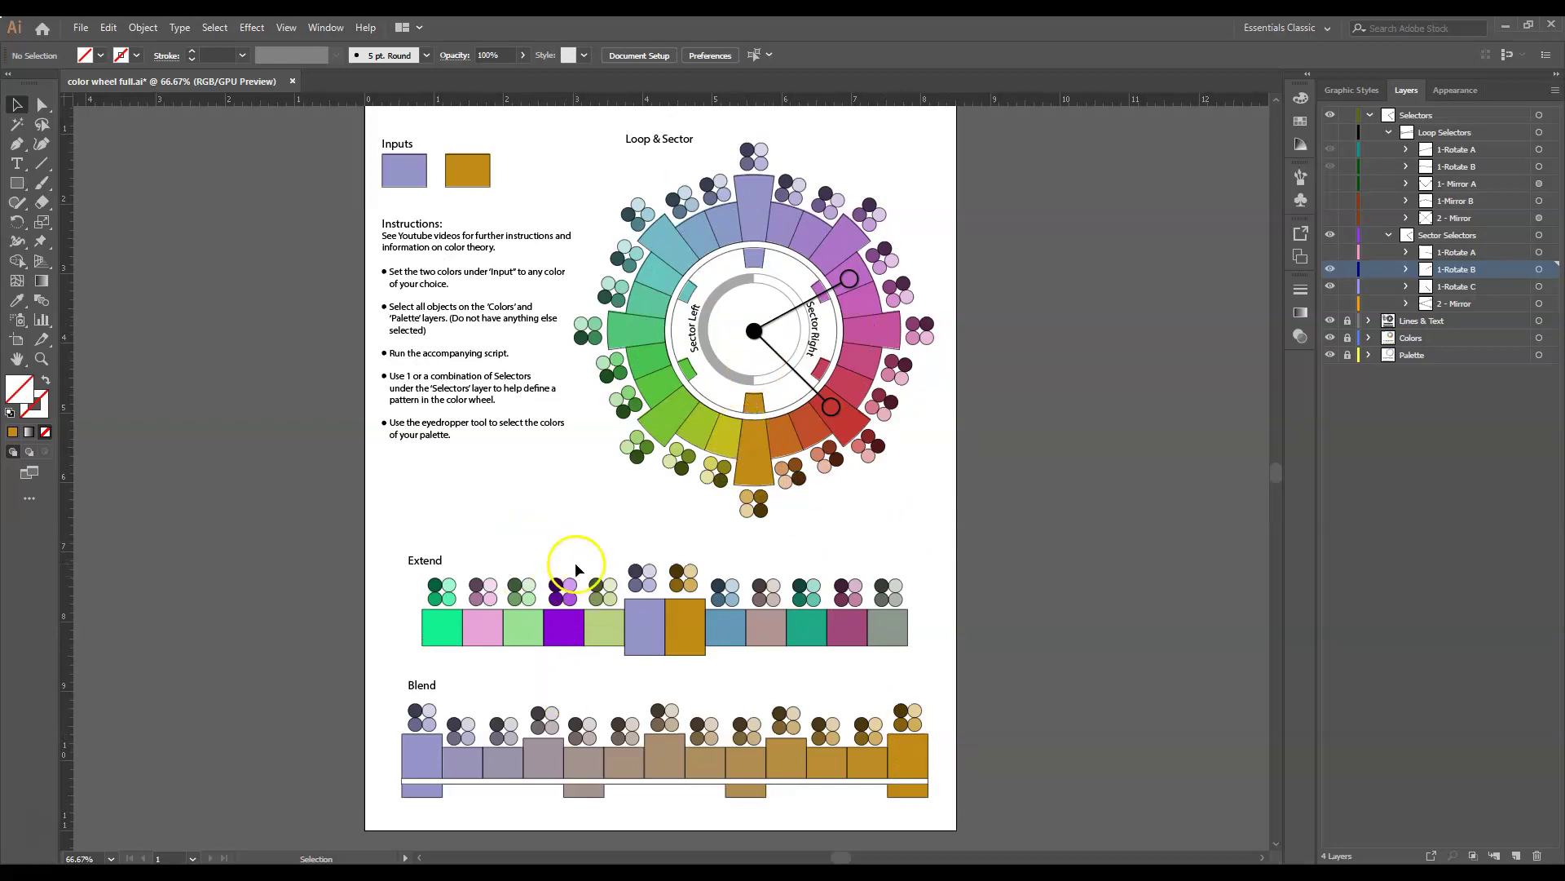
click(16, 300)
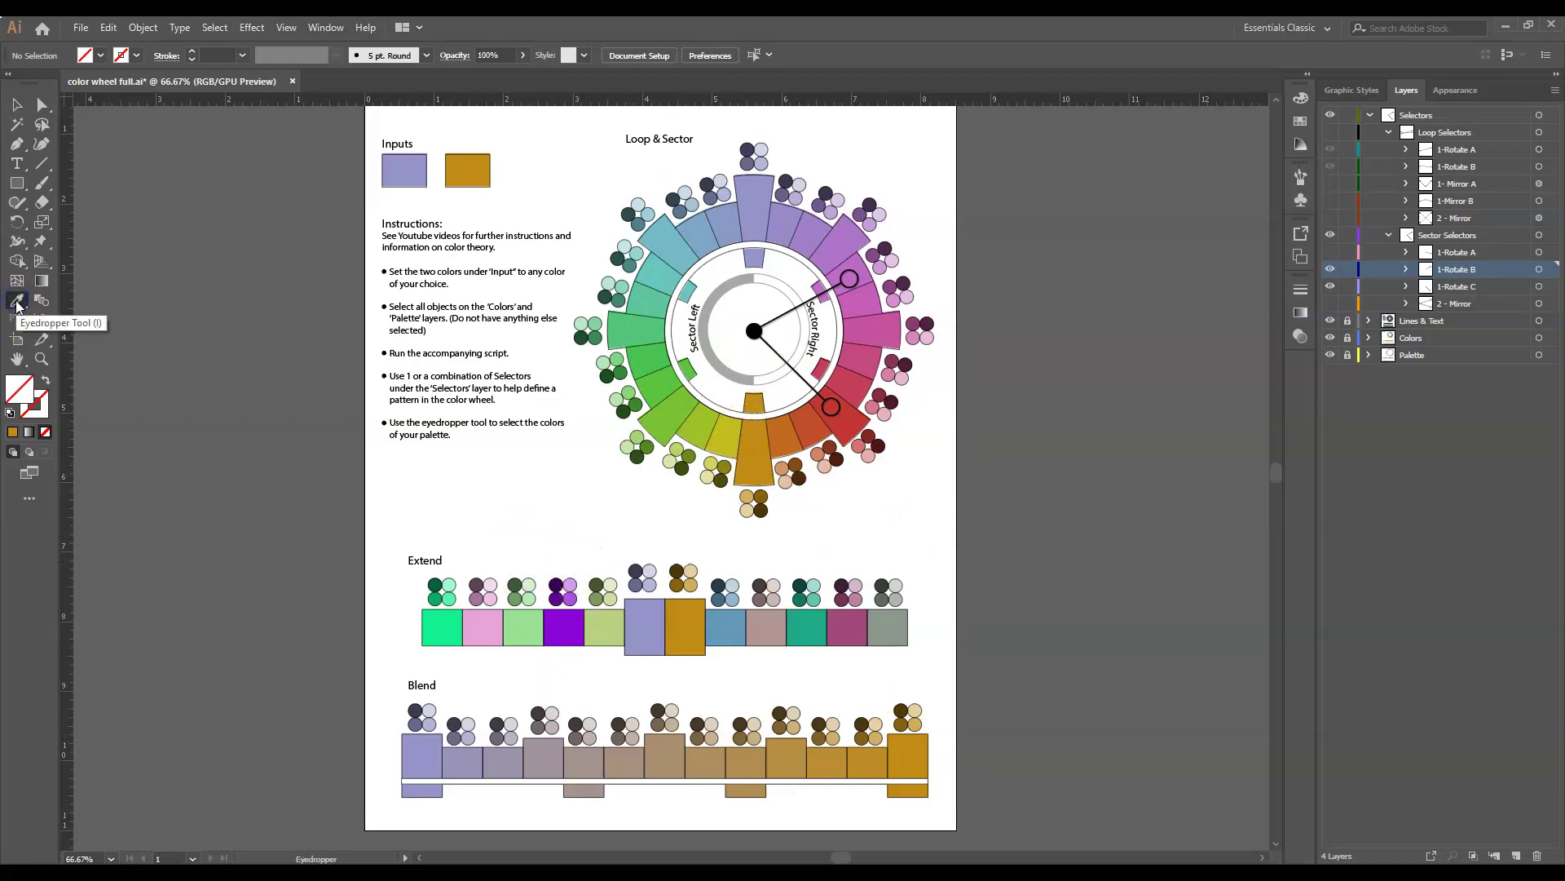
click(425, 601)
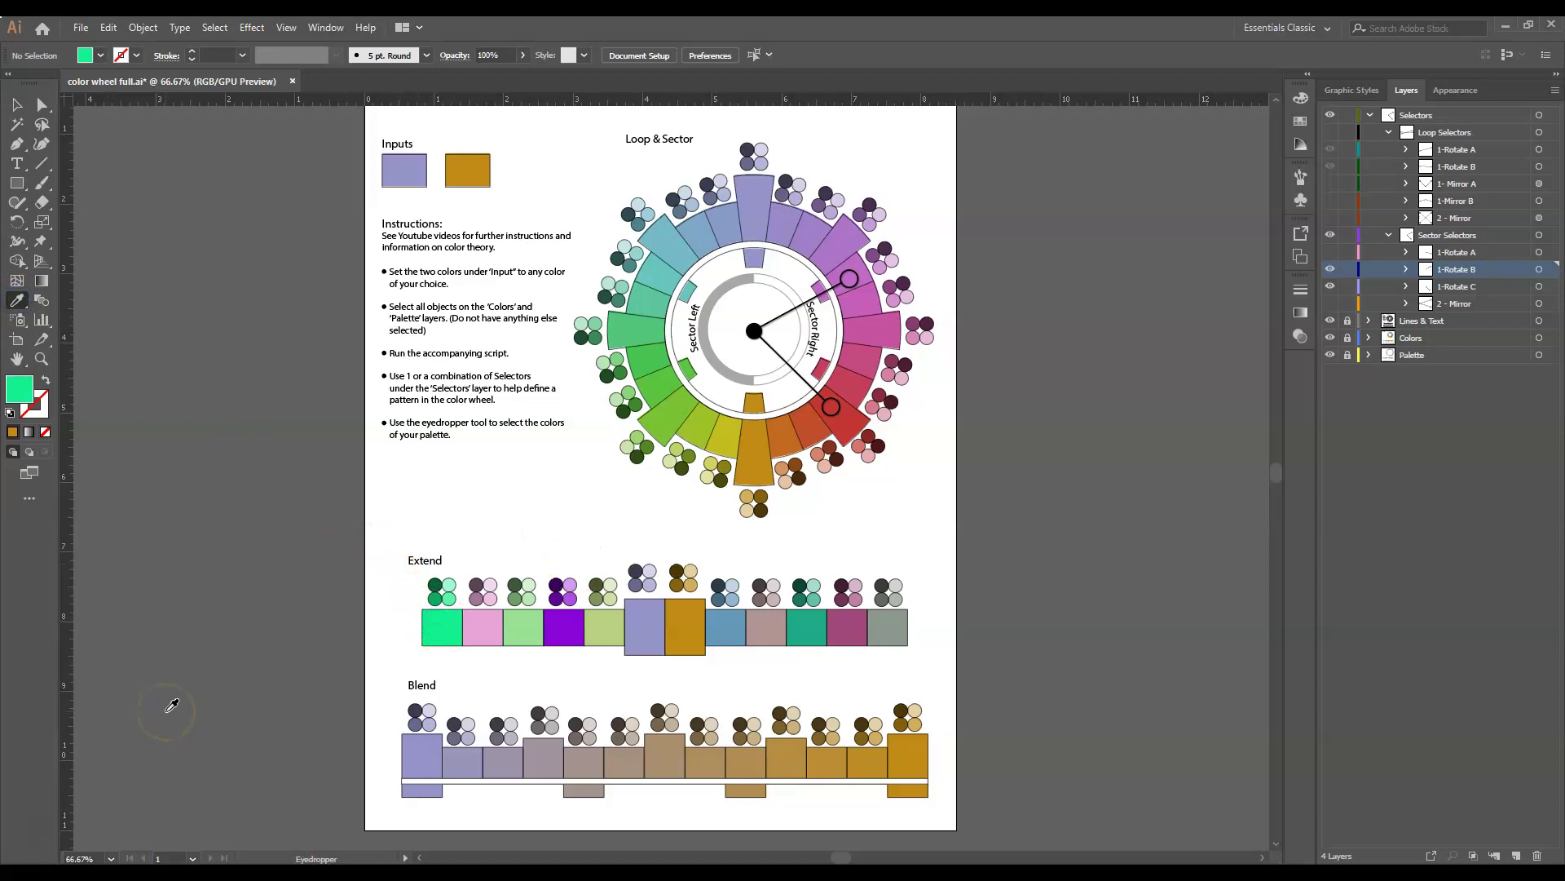
double_click(22, 397)
click(324, 277)
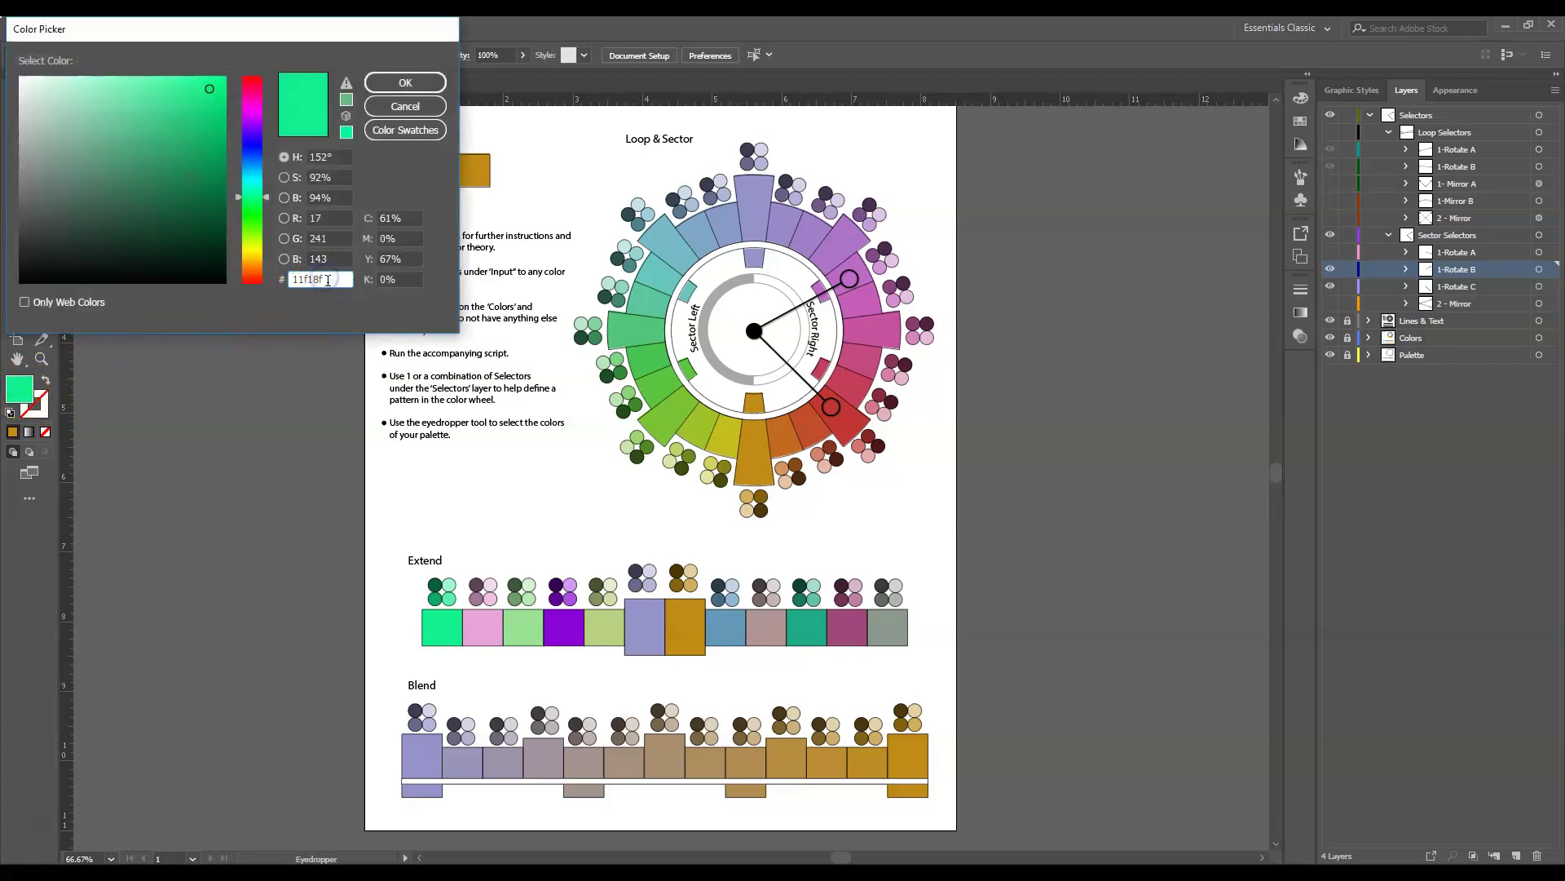
drag(324, 277, 277, 290)
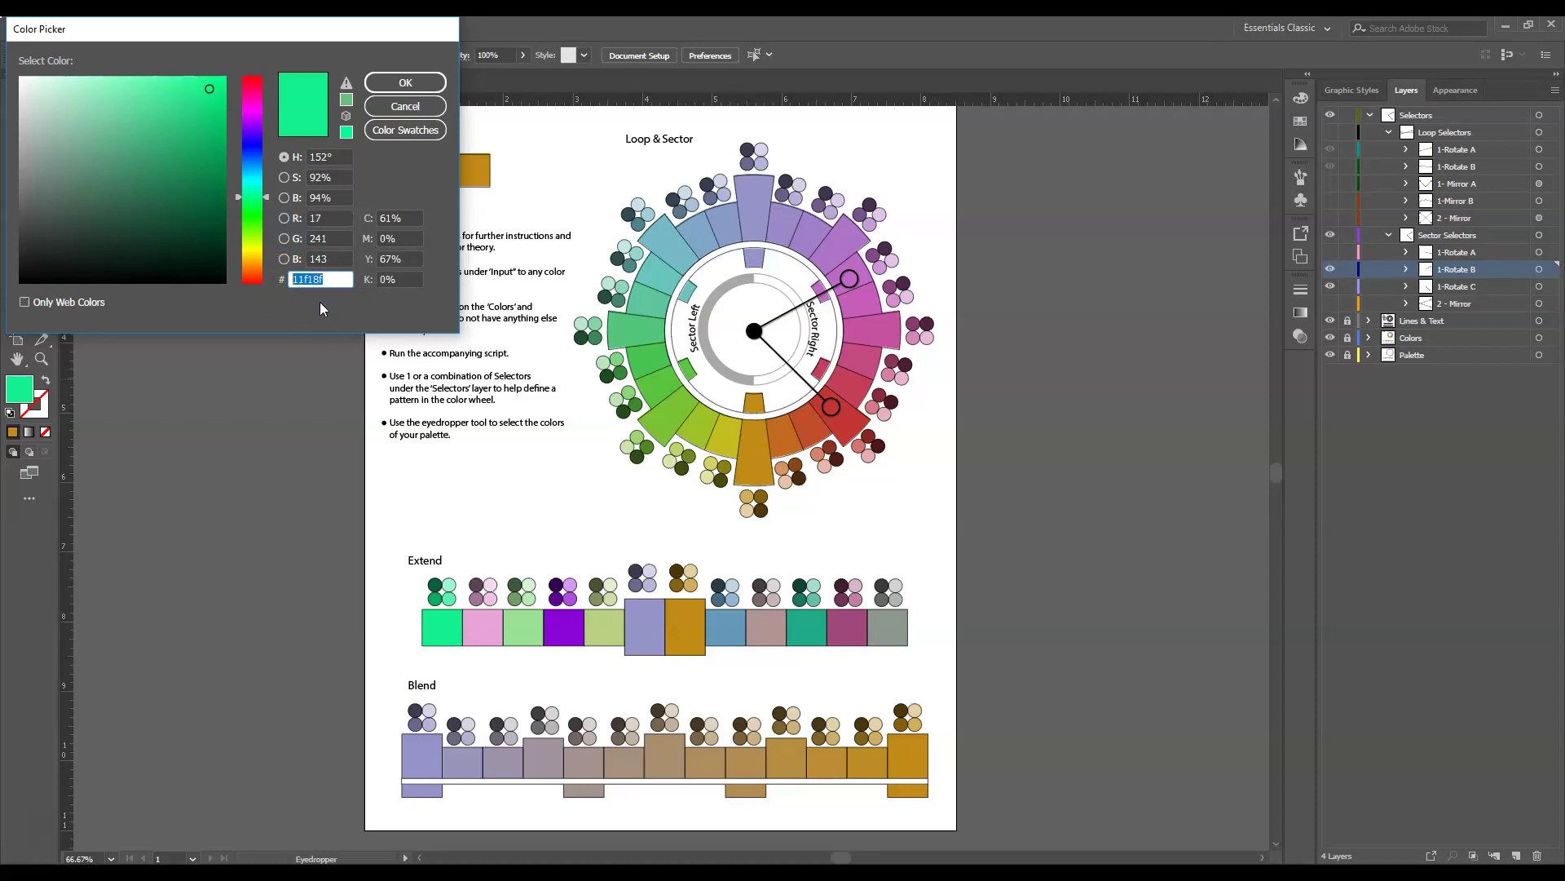
click(405, 106)
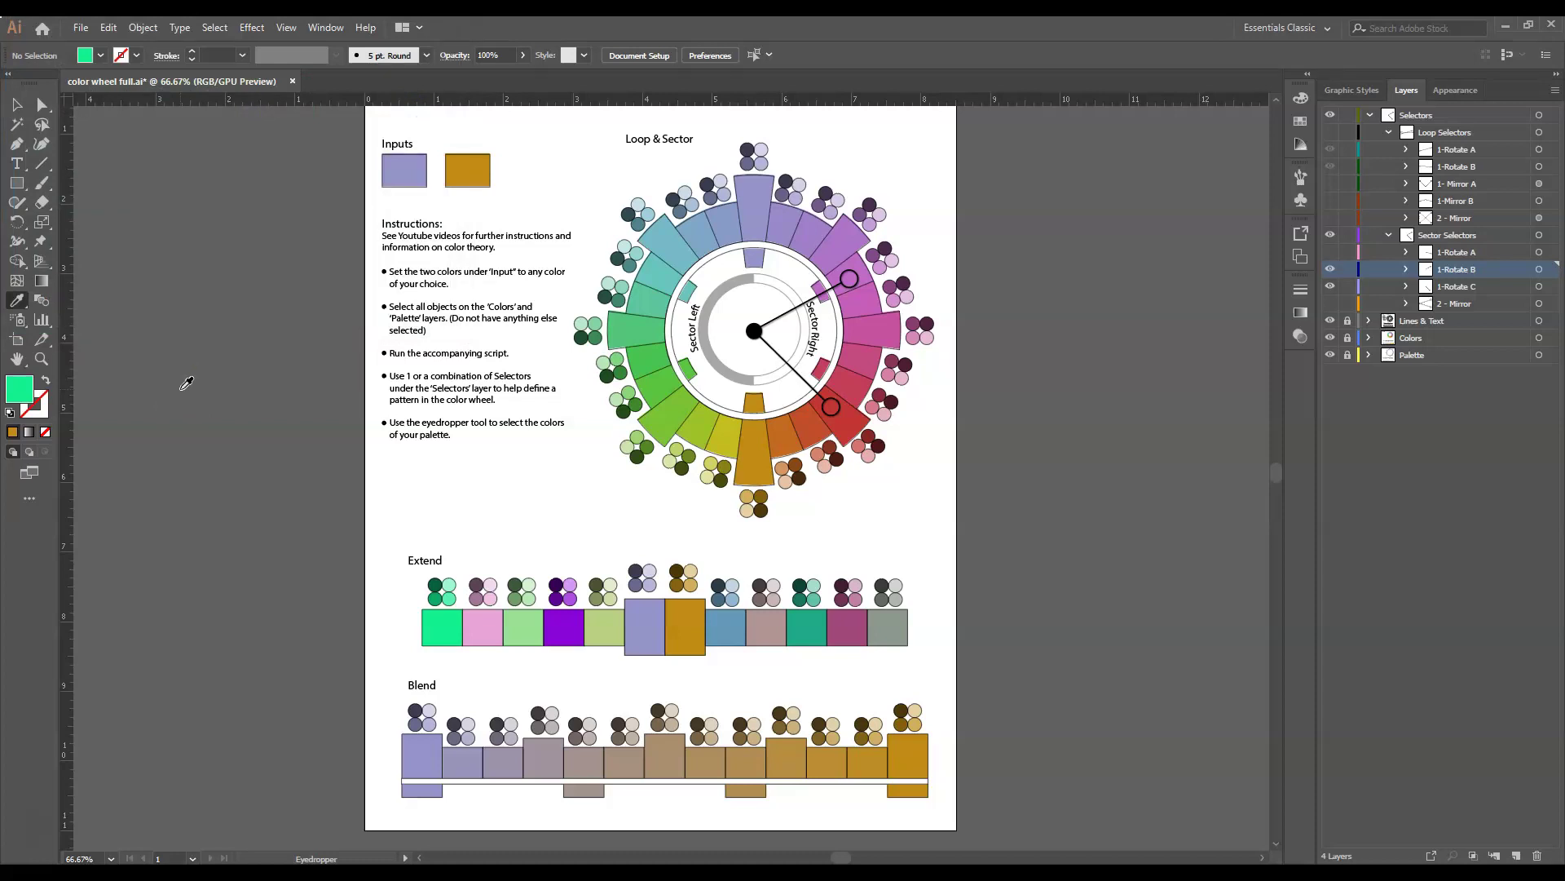
Eyedropper a sector selector marker to pick up no fill and a black 0.5 pt stroke.
click(169, 383)
click(876, 254)
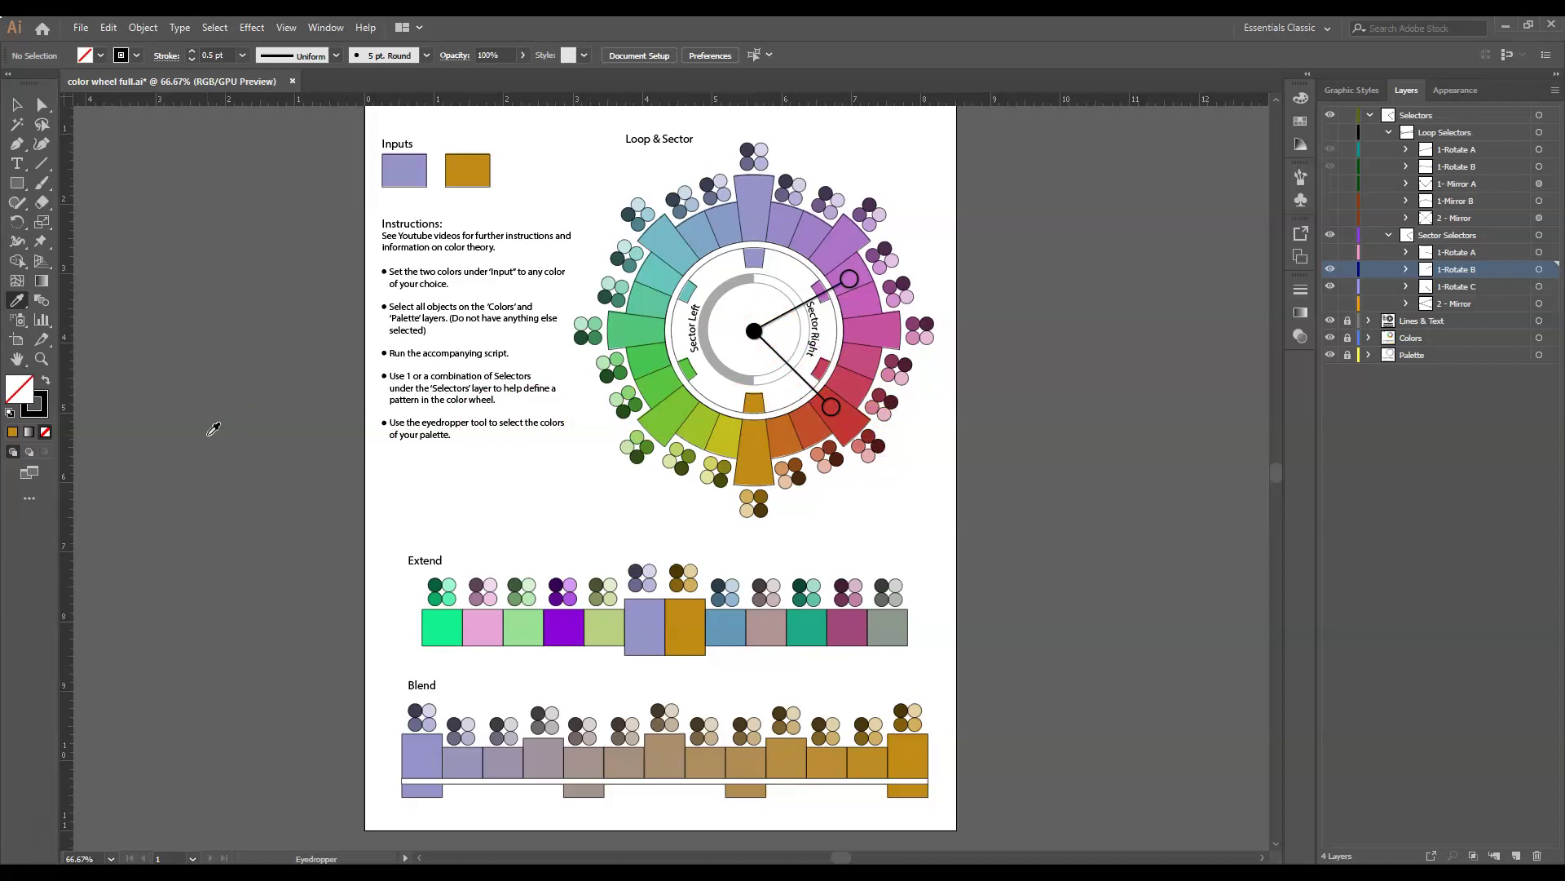
Undo back to the purple-magenta fill with no stroke and the Selectors layer locked.
key(ctrl+z)
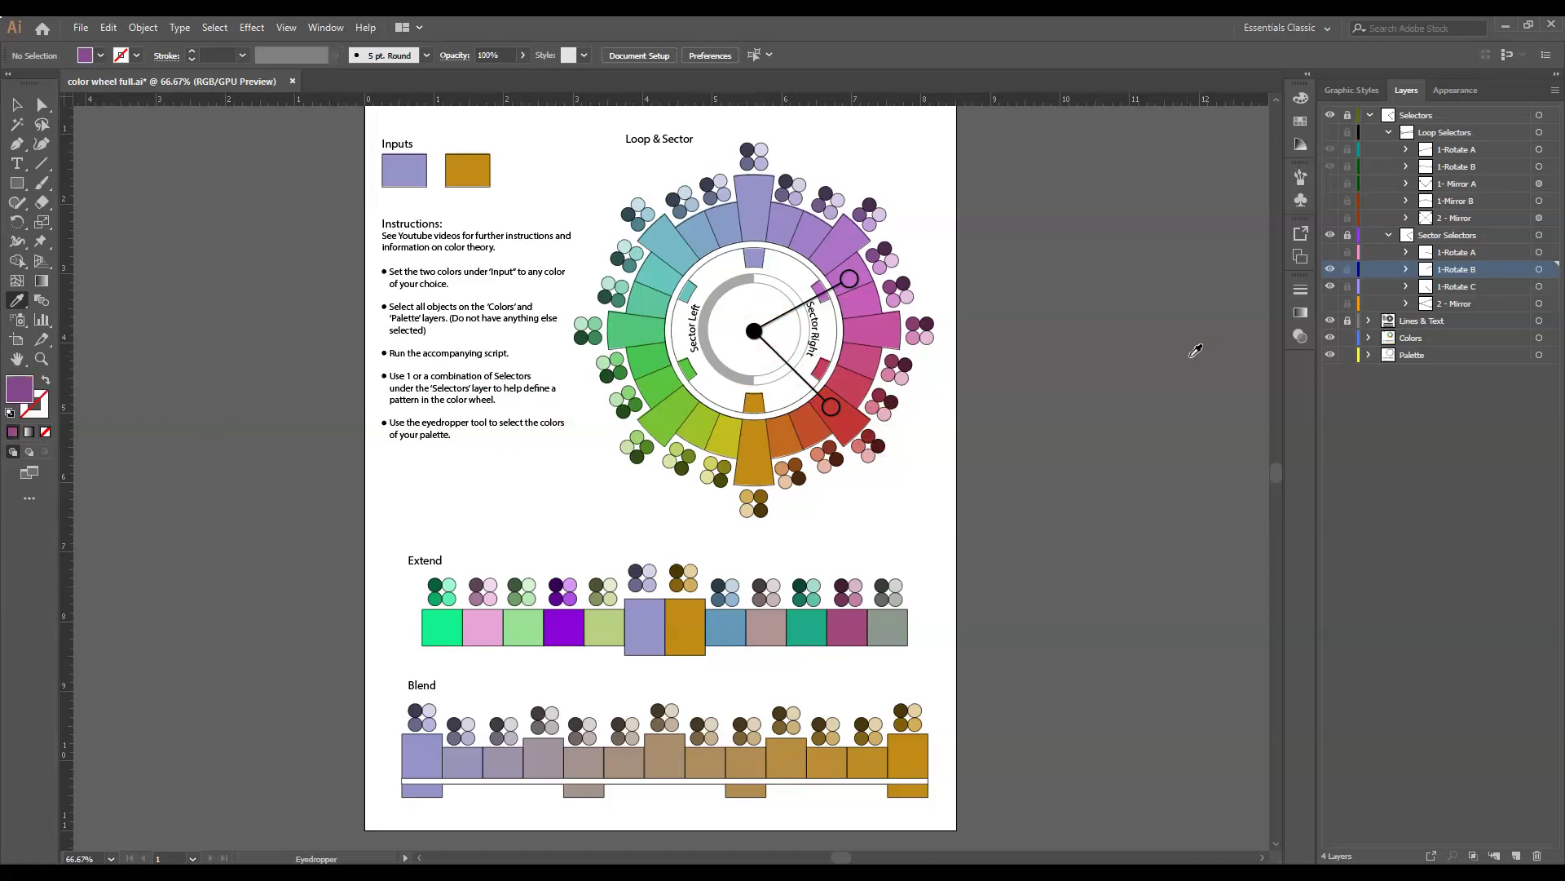